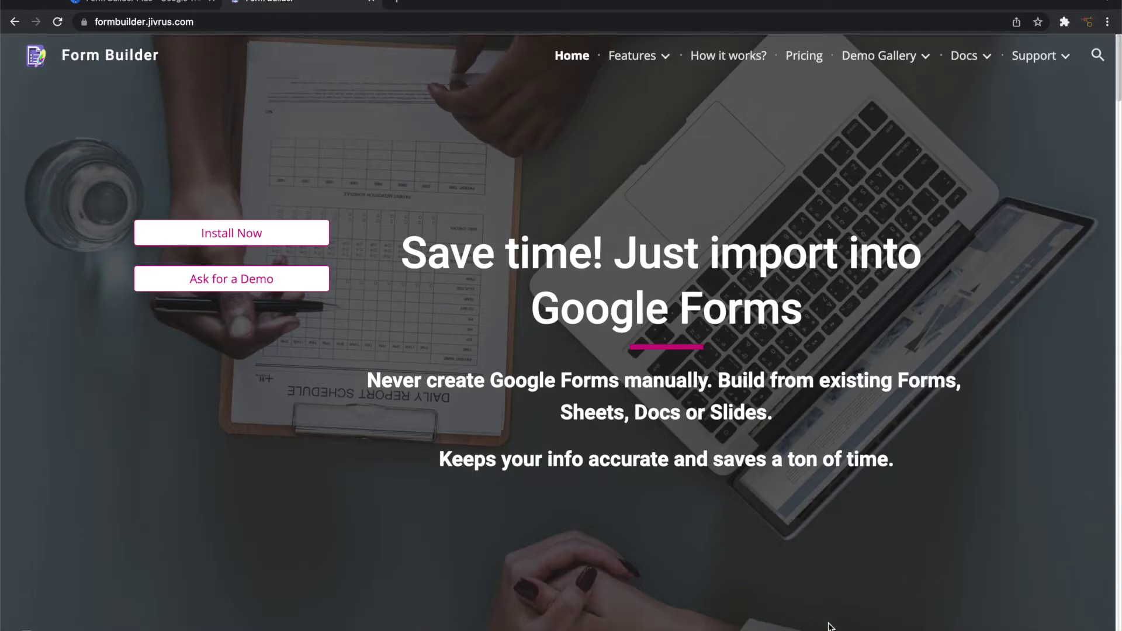
- Scroll down the Form Builder homepage to the product overview and Variants section
scroll(672, 594, "down", 3)
scroll(671, 593, "down", 12)
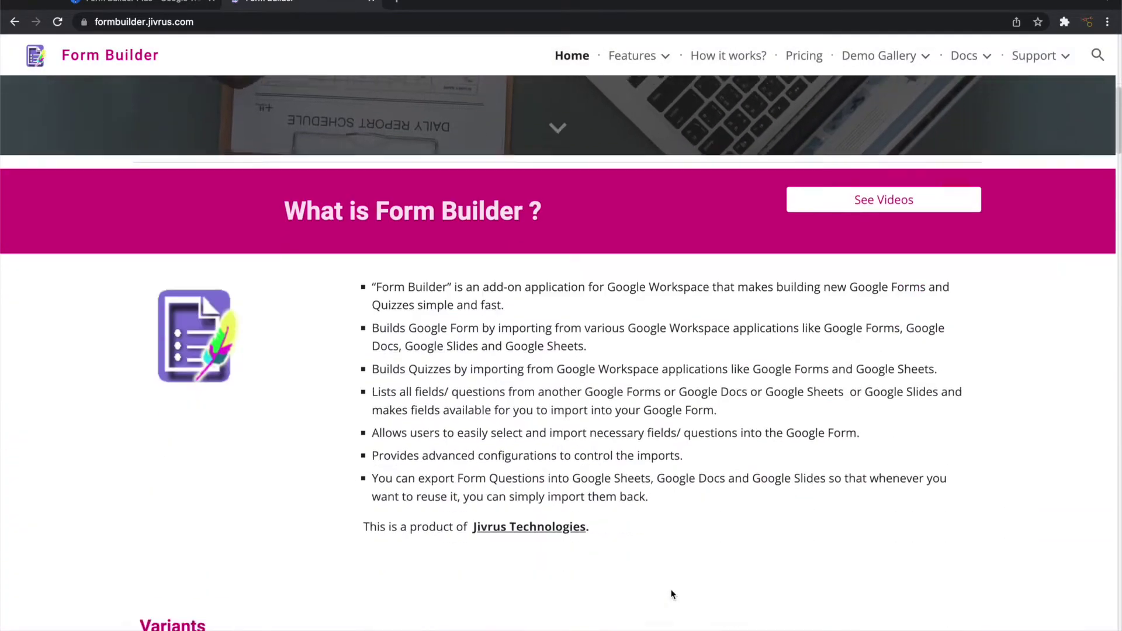
scroll(671, 593, "down", 5)
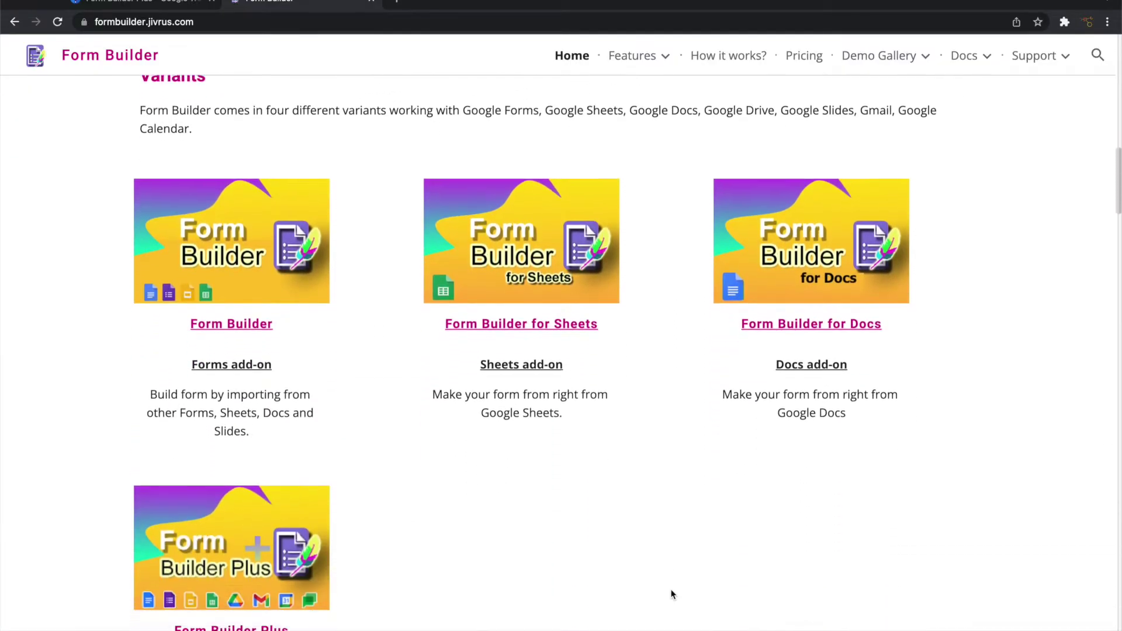
scroll(499, 538, "down", 1)
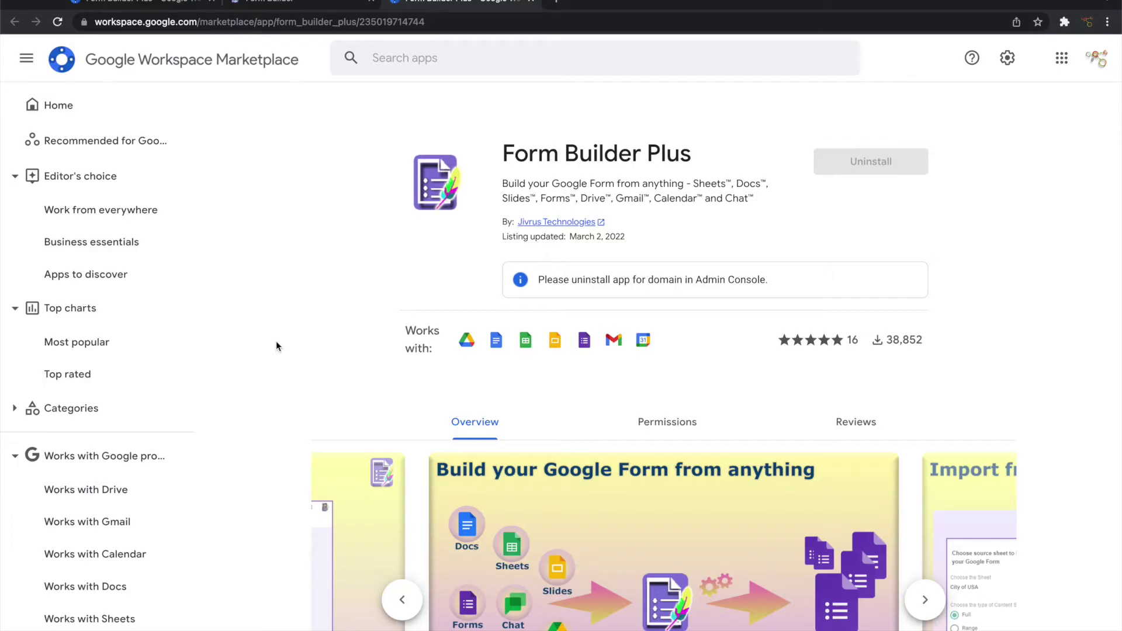
- Scroll through the Form Builder Plus Marketplace listing, then open a new browser tab
scroll(655, 343, "down", 1)
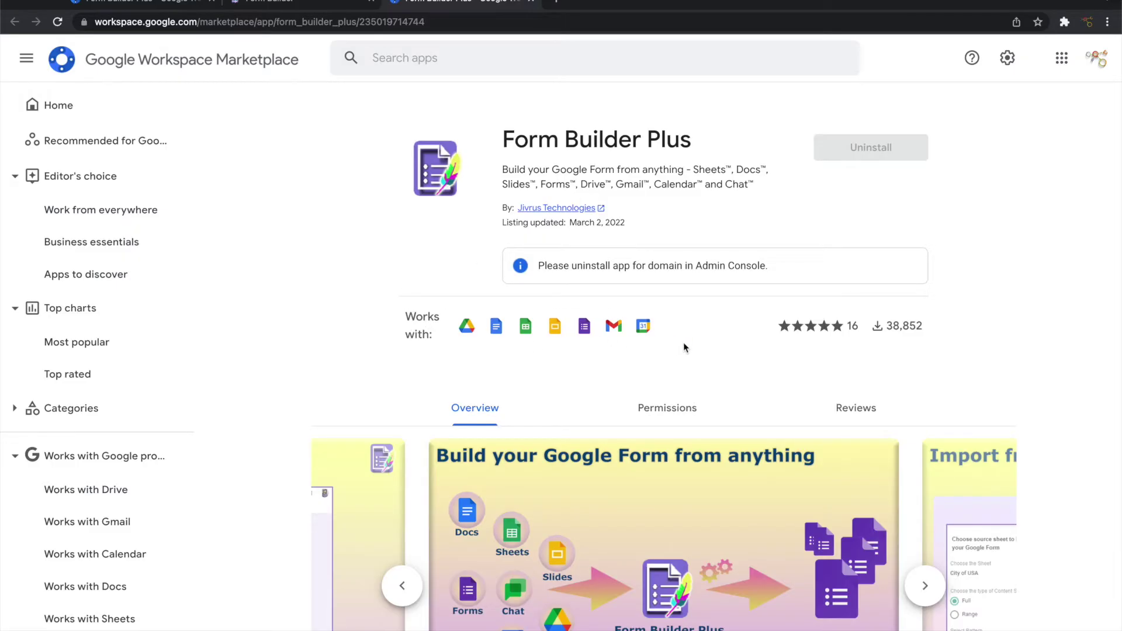
scroll(686, 347, "down", 1)
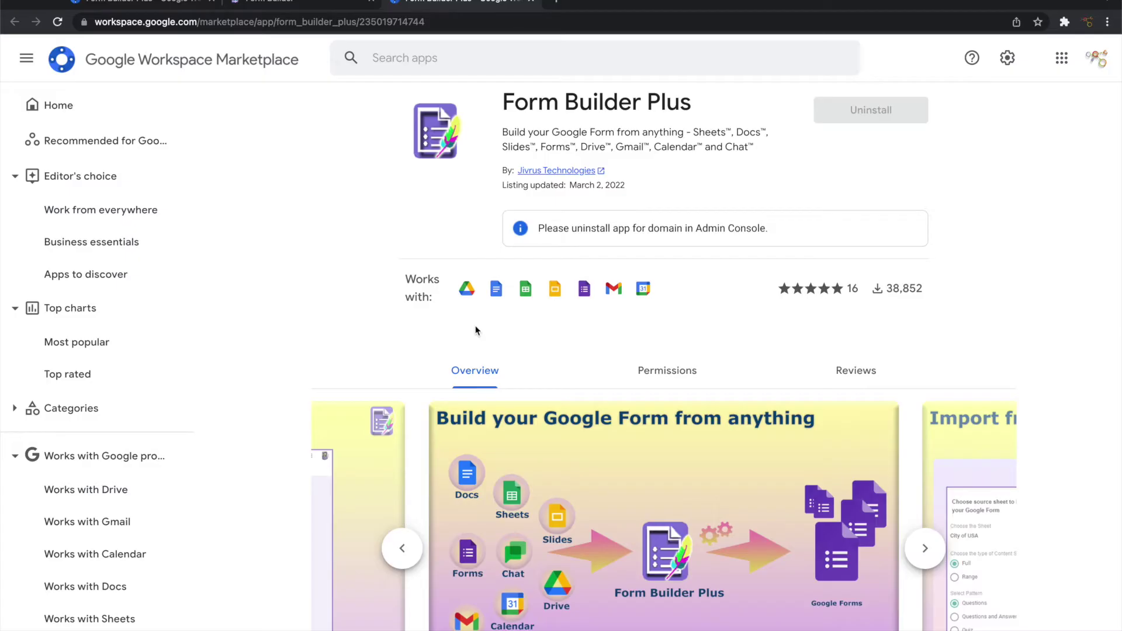
key("super+t")
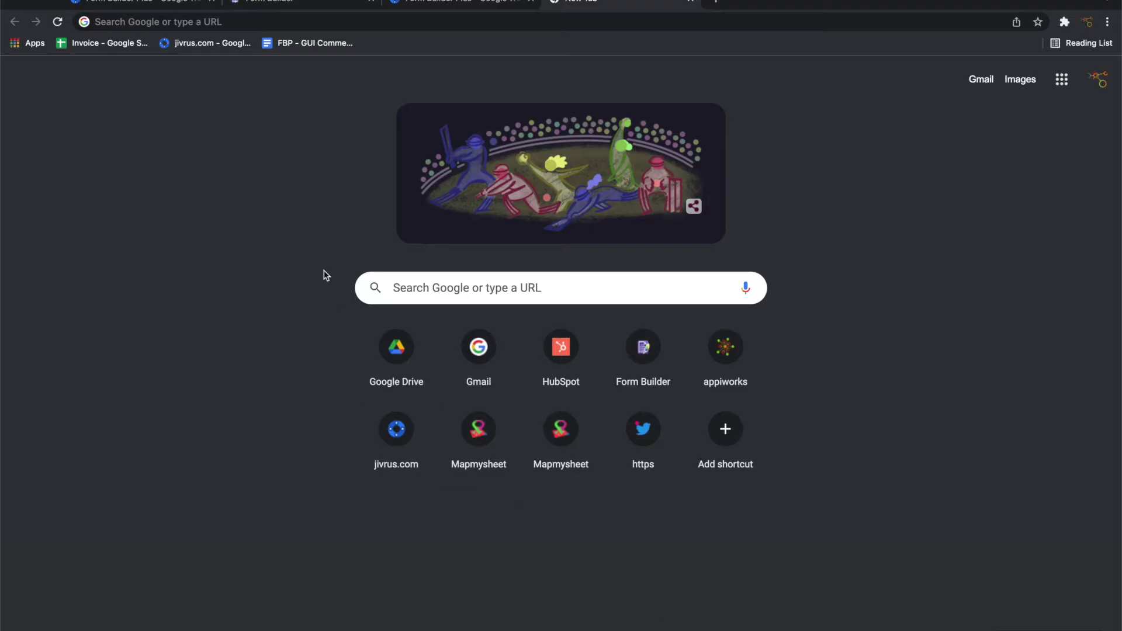
- Search Google for 'google workspace marketplace' and go to the Marketplace site
left_click(261, 22)
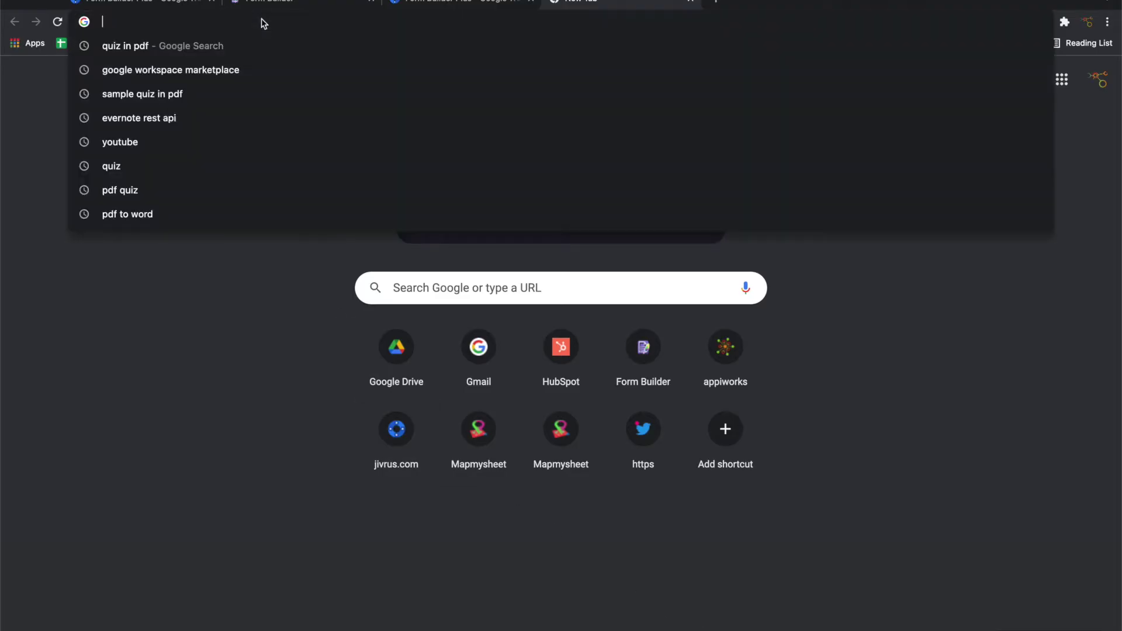
left_click(226, 71)
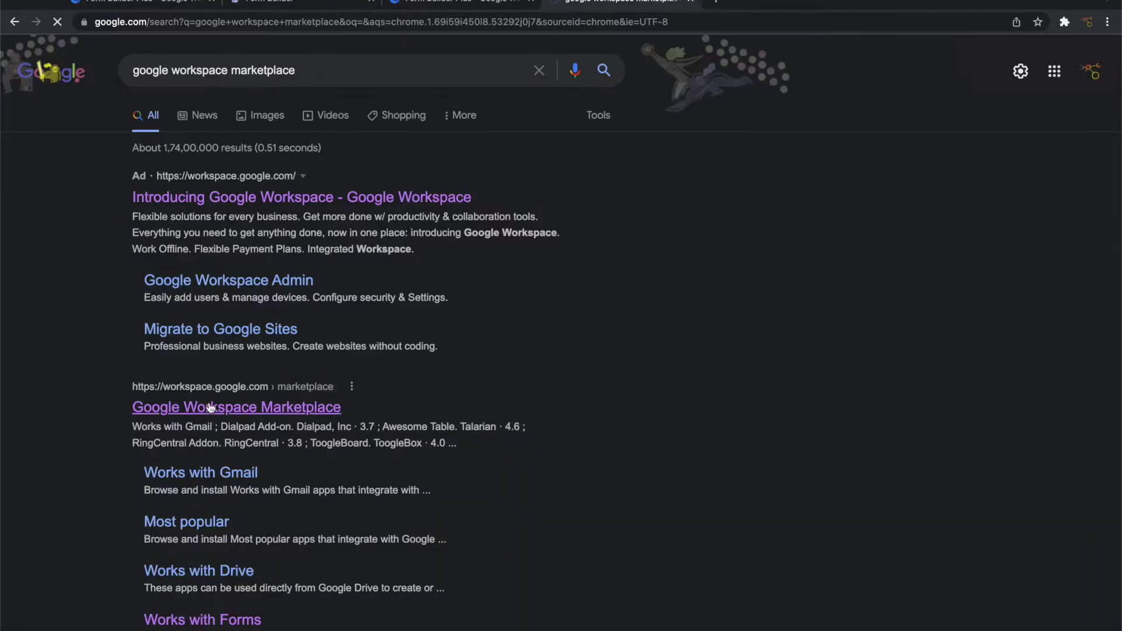
left_click(211, 409)
- Search the Marketplace for 'Form Builder Plus' and open its app listing
left_click(460, 51)
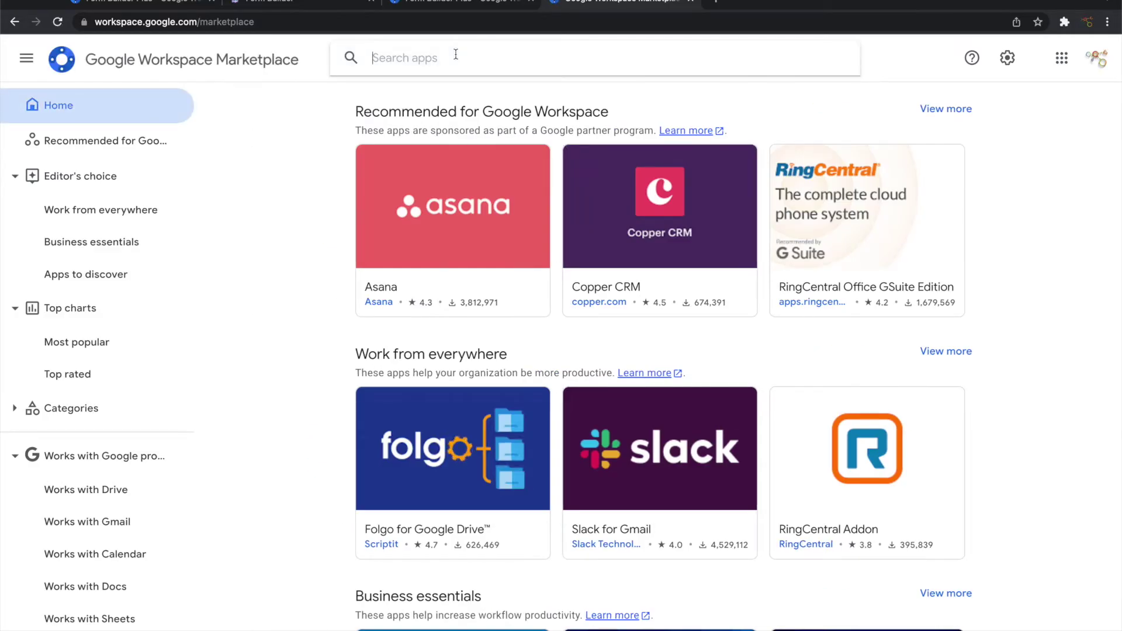
type("Form Bui")
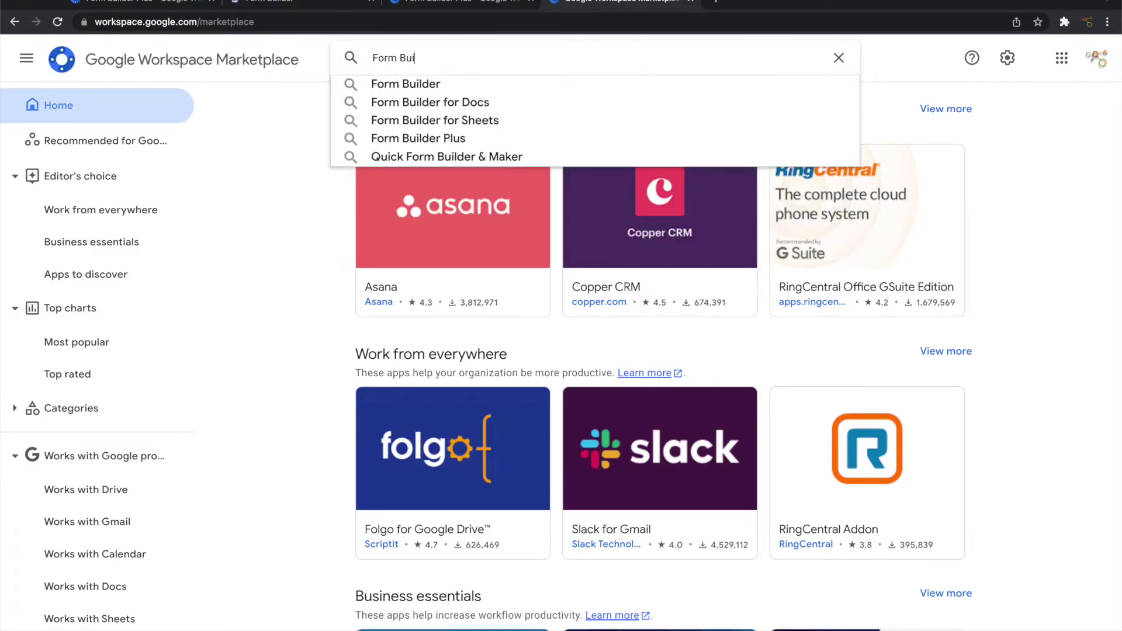
type("lder Plus")
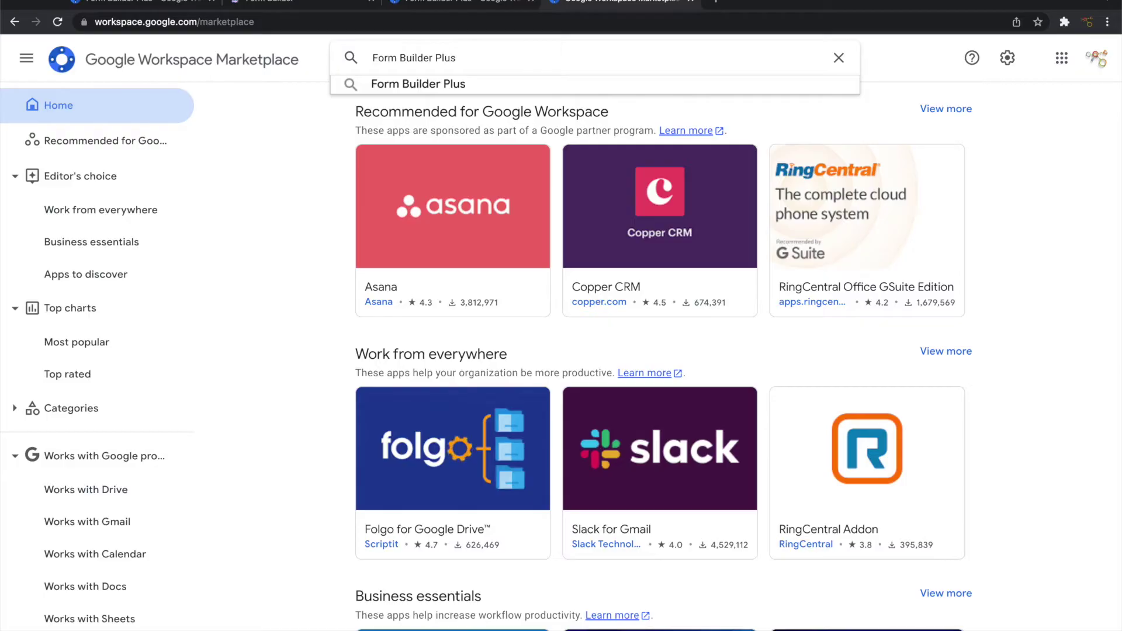
key("Return")
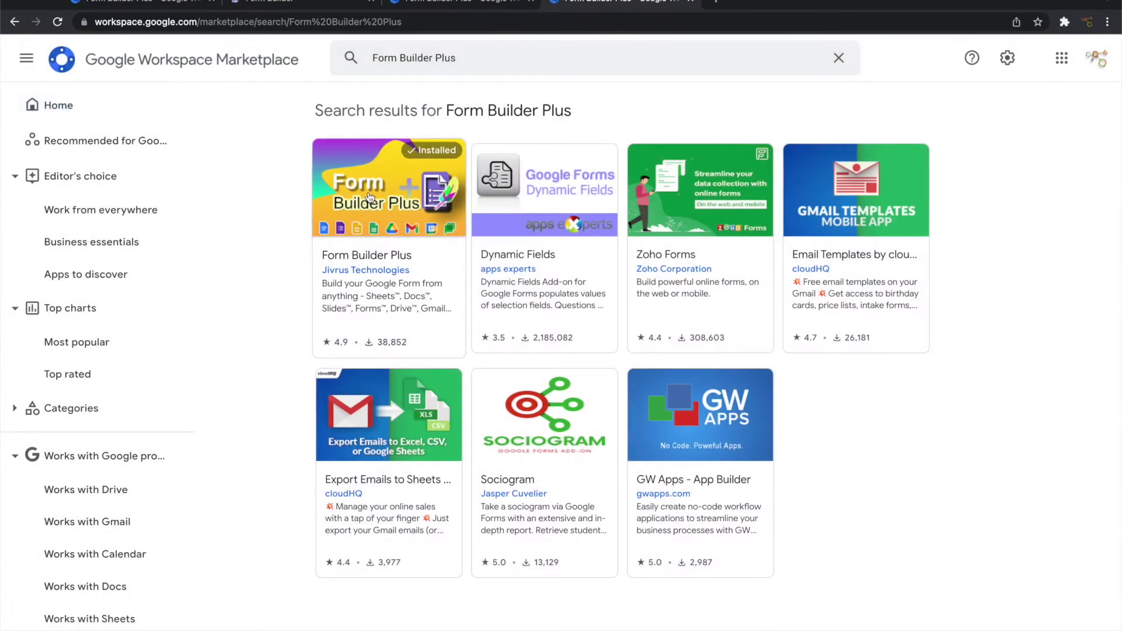
left_click(369, 193)
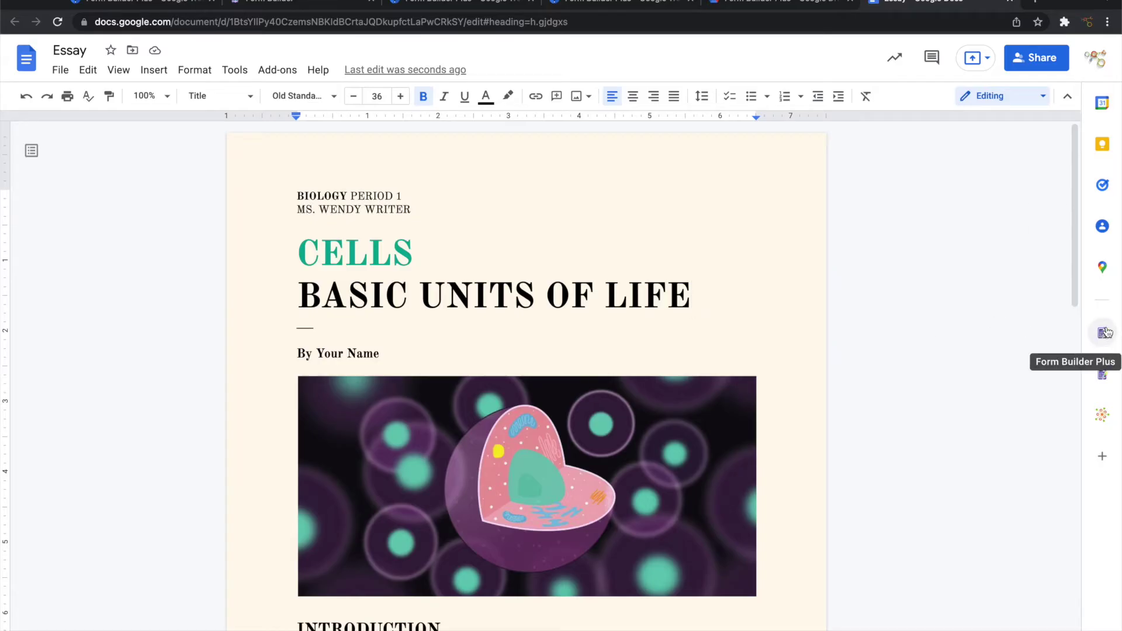
- Fetch the full Essay document into Form Builder Plus and scroll its 17 listed questions
left_click(1102, 334)
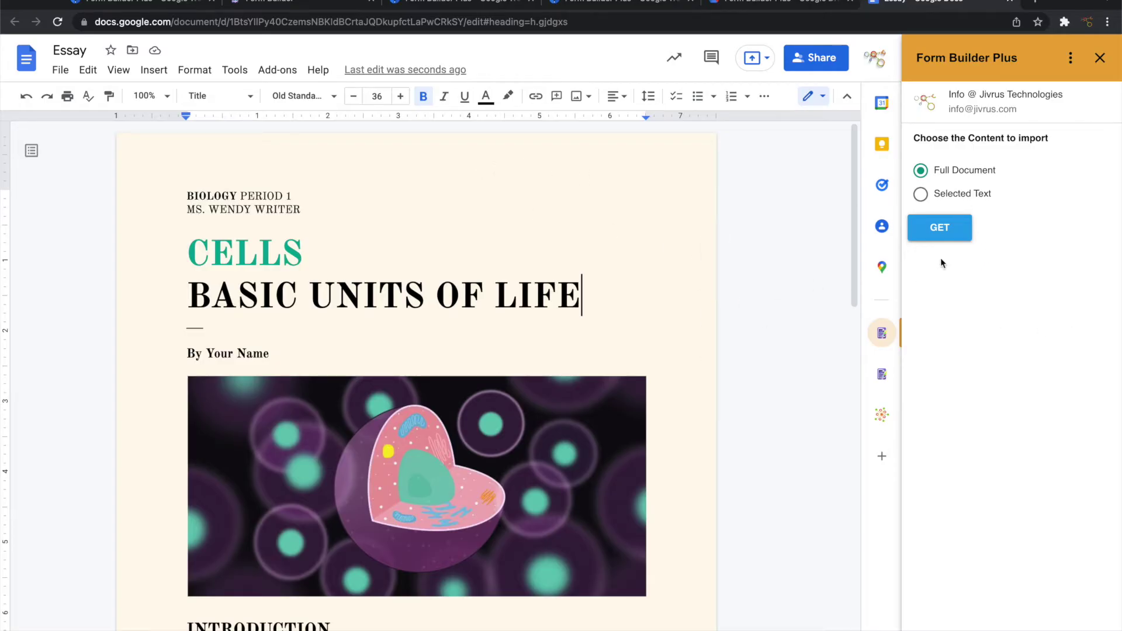
left_click(947, 232)
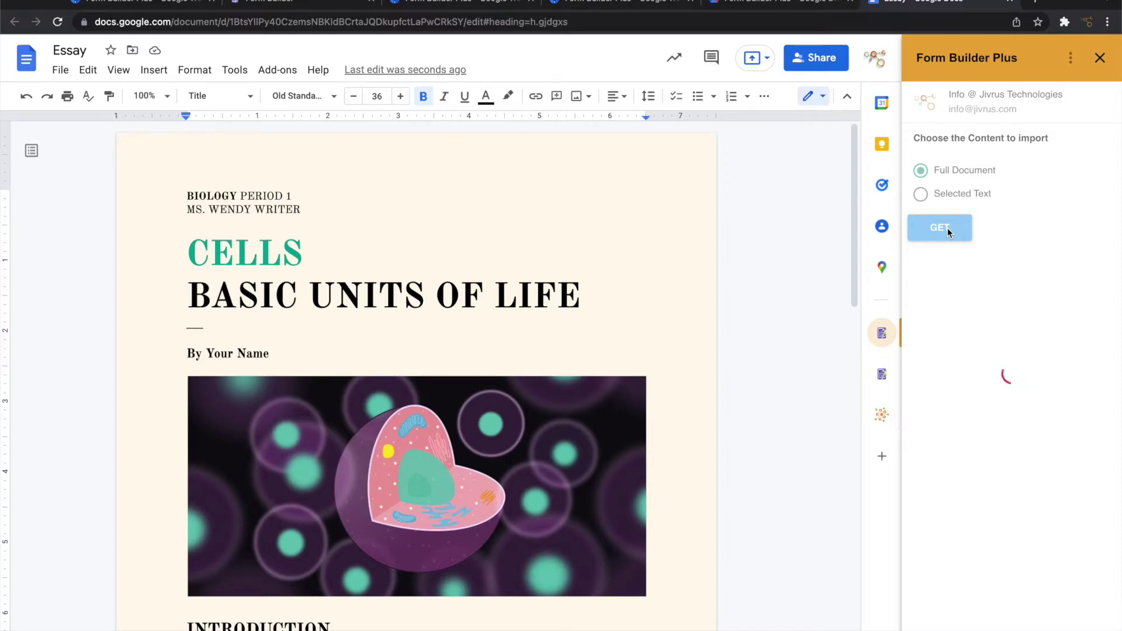
scroll(362, 227, "down", 10)
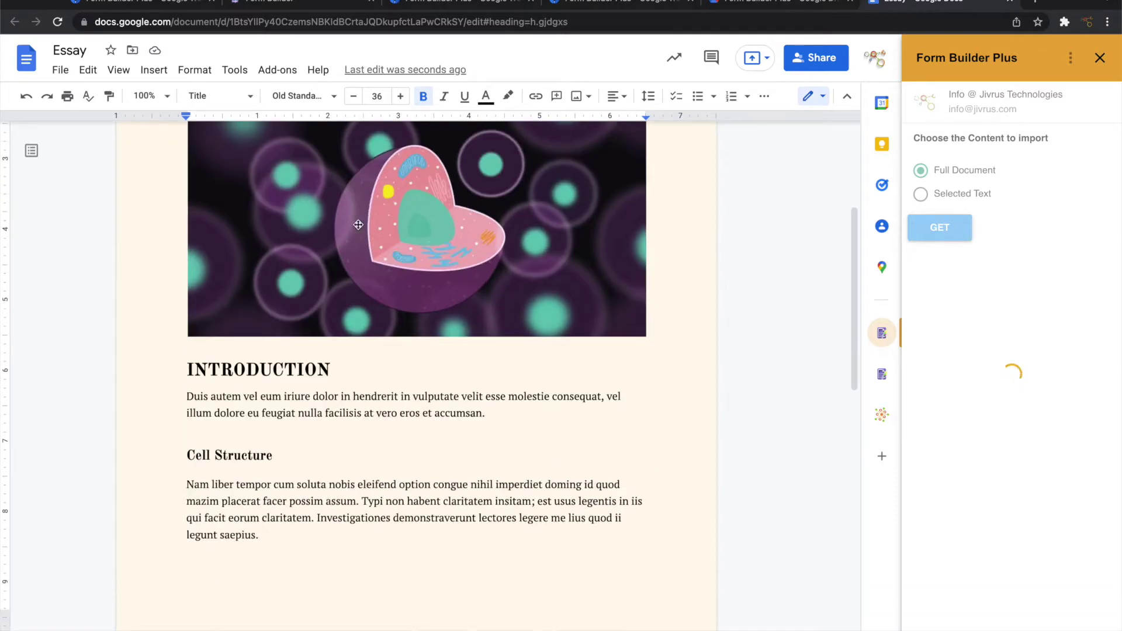
scroll(358, 224, "down", 2)
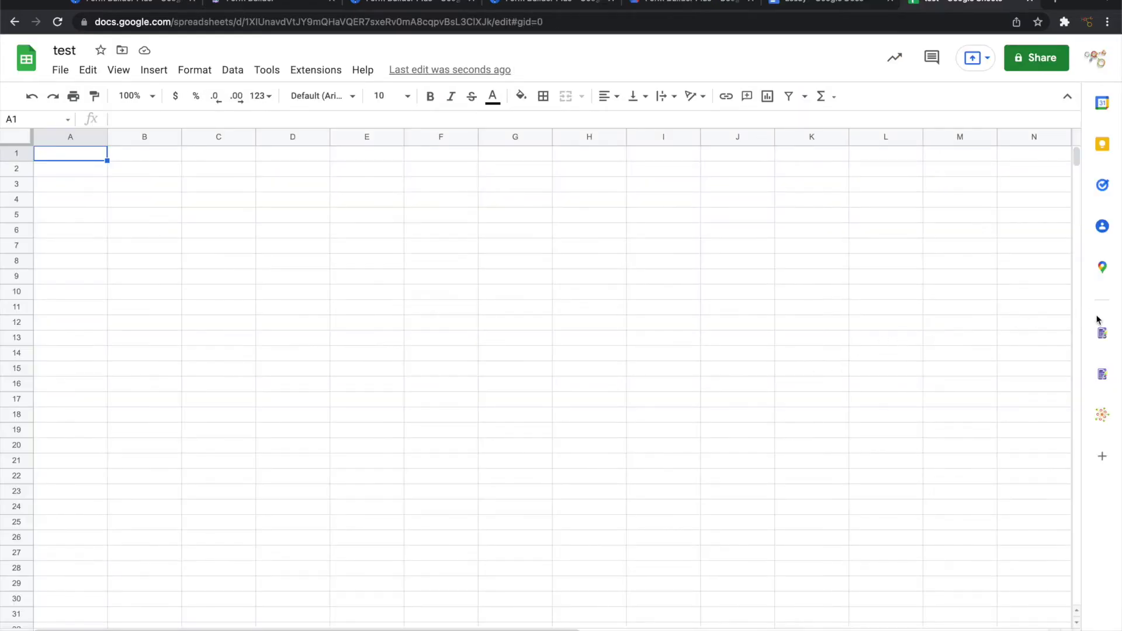
- Make a copy of the Google Sheets Template from the Form Builder Plus welcome card
left_click(1103, 333)
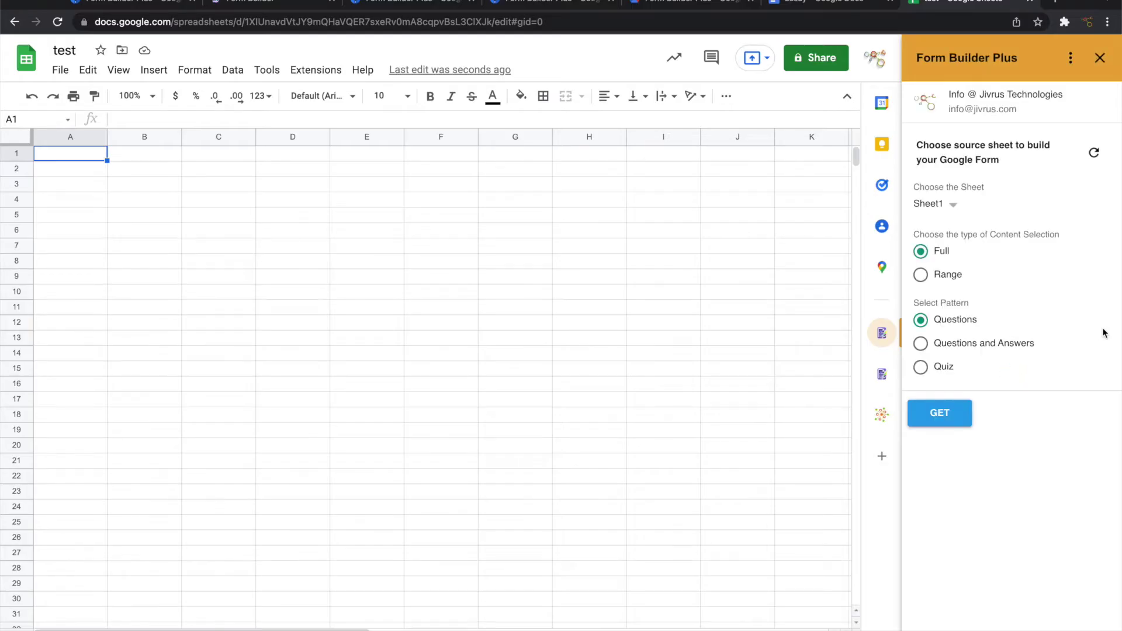
left_click(939, 413)
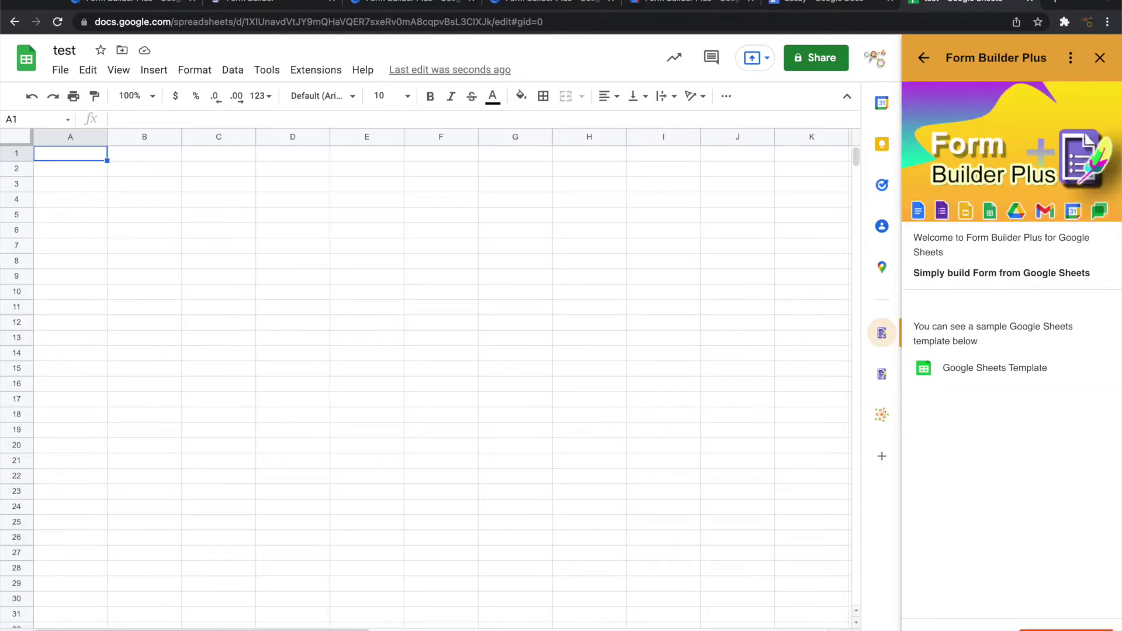
left_click(982, 368)
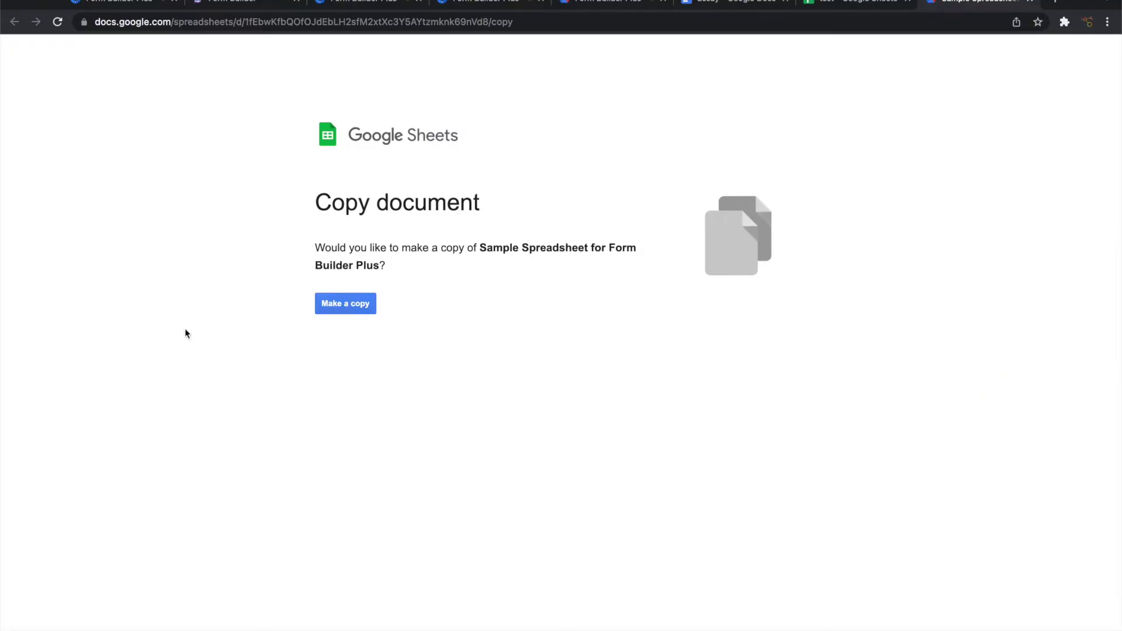
left_click(346, 303)
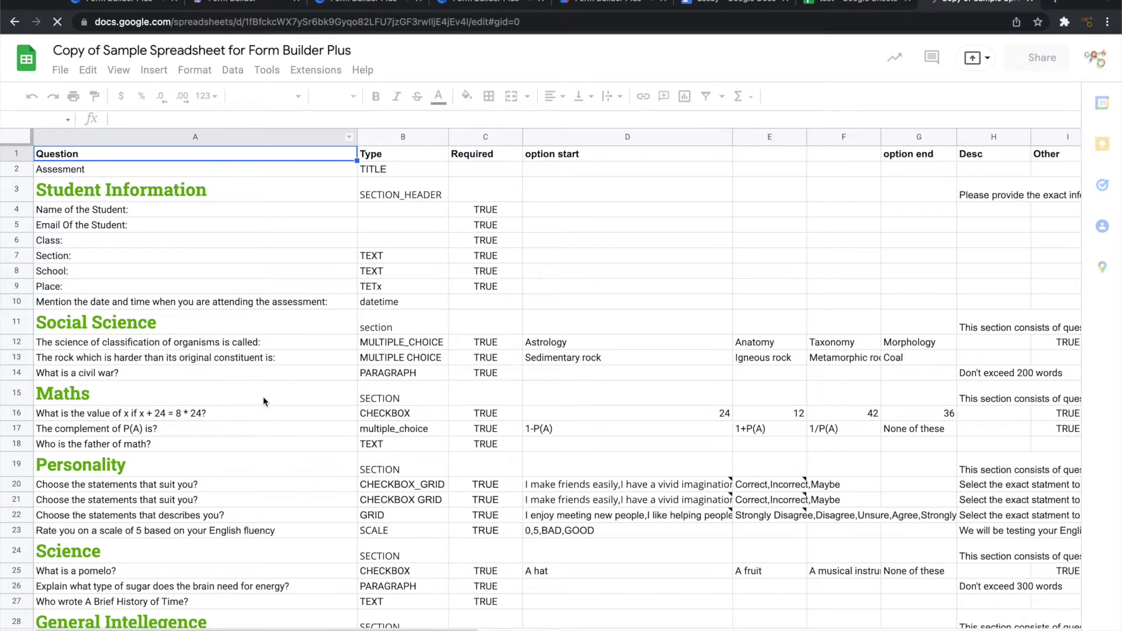
- Use the Quiz pattern with first-row header mapping and parse the sheet into 34 questions
scroll(401, 308, "down", 5)
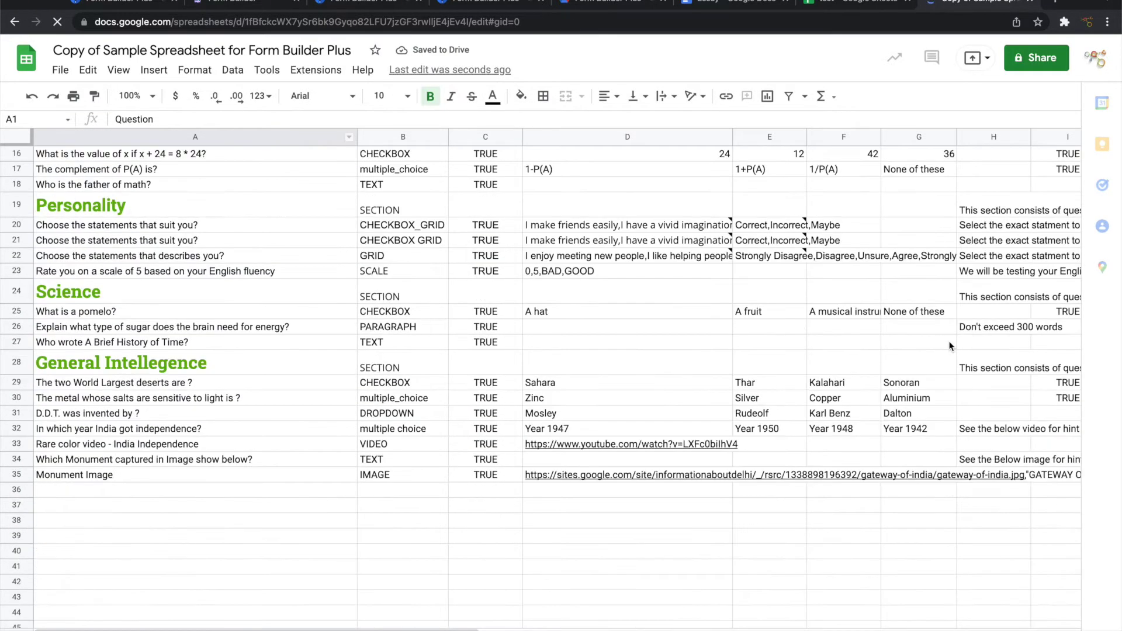
scroll(953, 342, "up", 5)
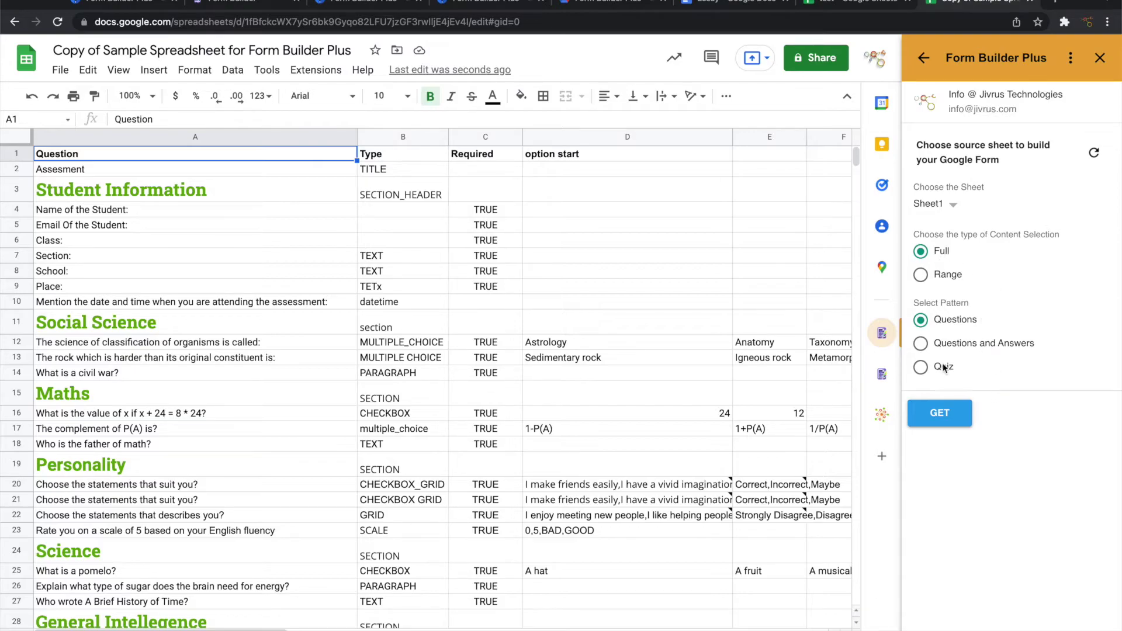
left_click(928, 368)
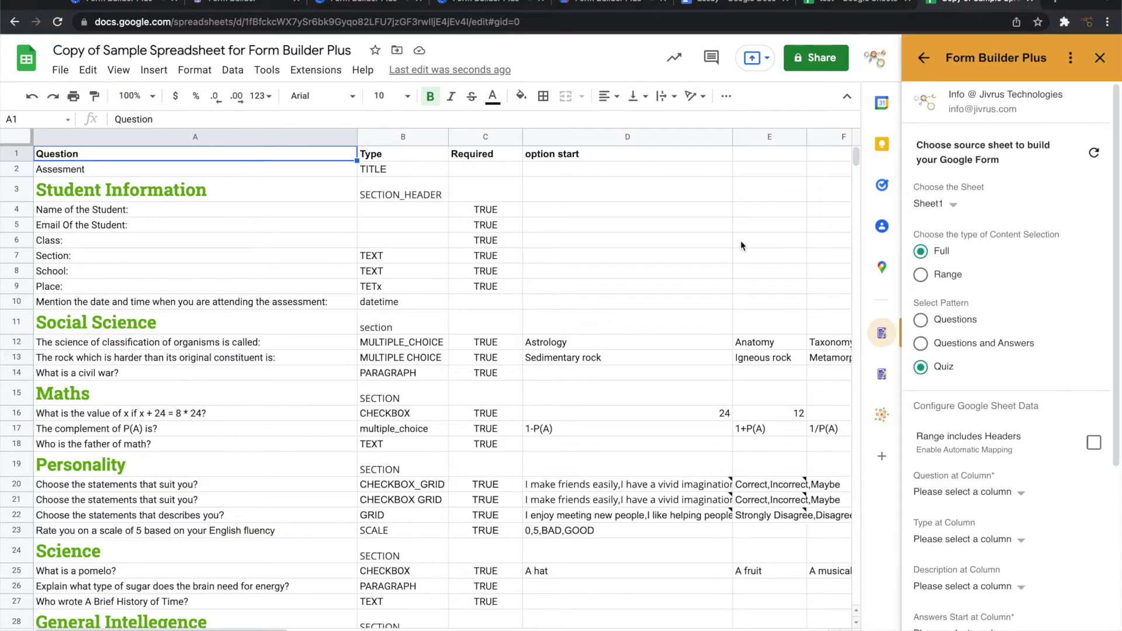
left_click(1094, 444)
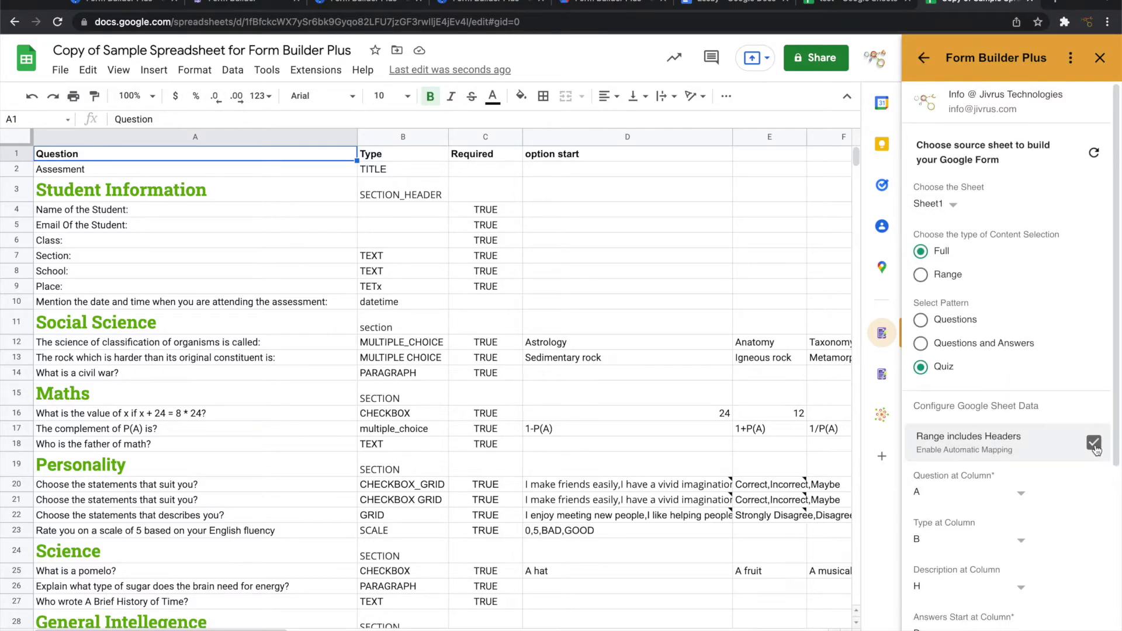
scroll(1095, 448, "down", 4)
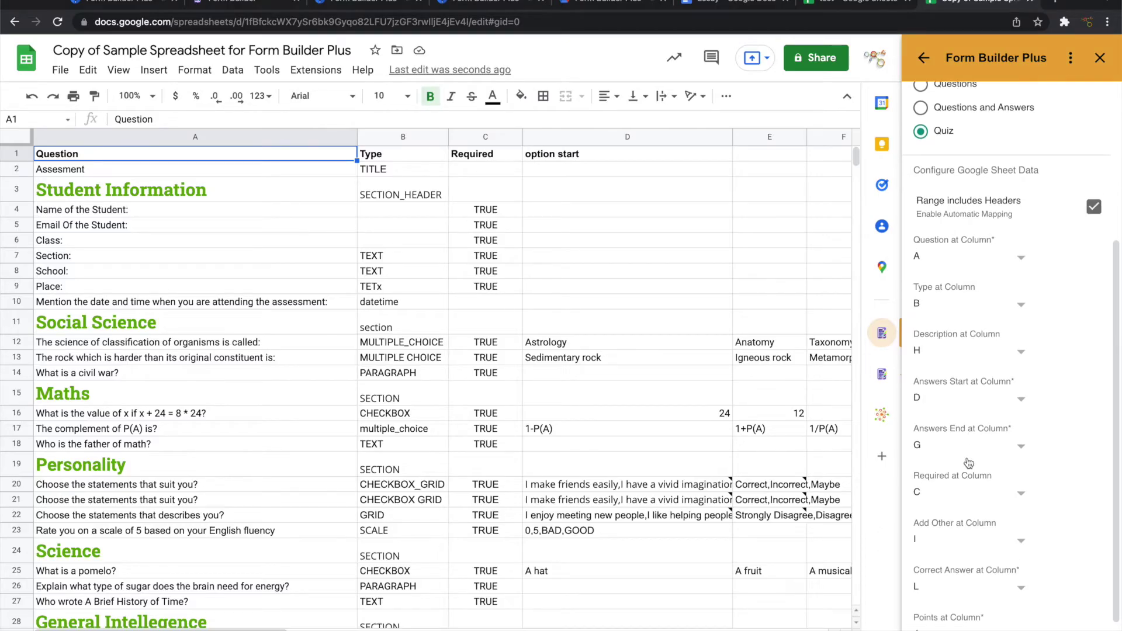
scroll(968, 464, "down", 1)
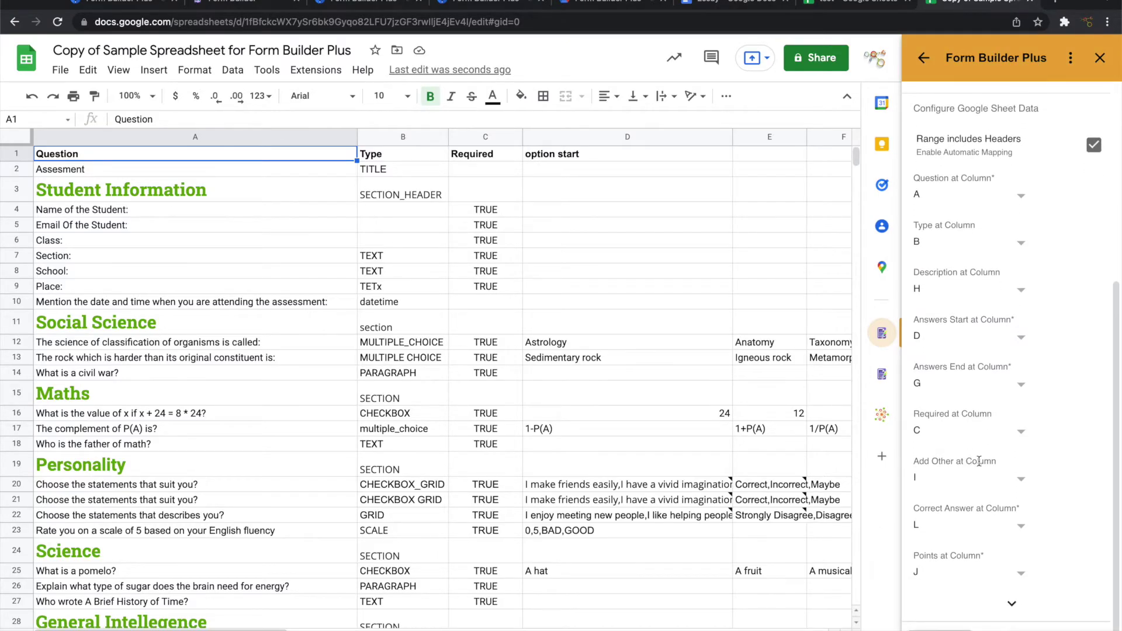
scroll(770, 439, "right", 5)
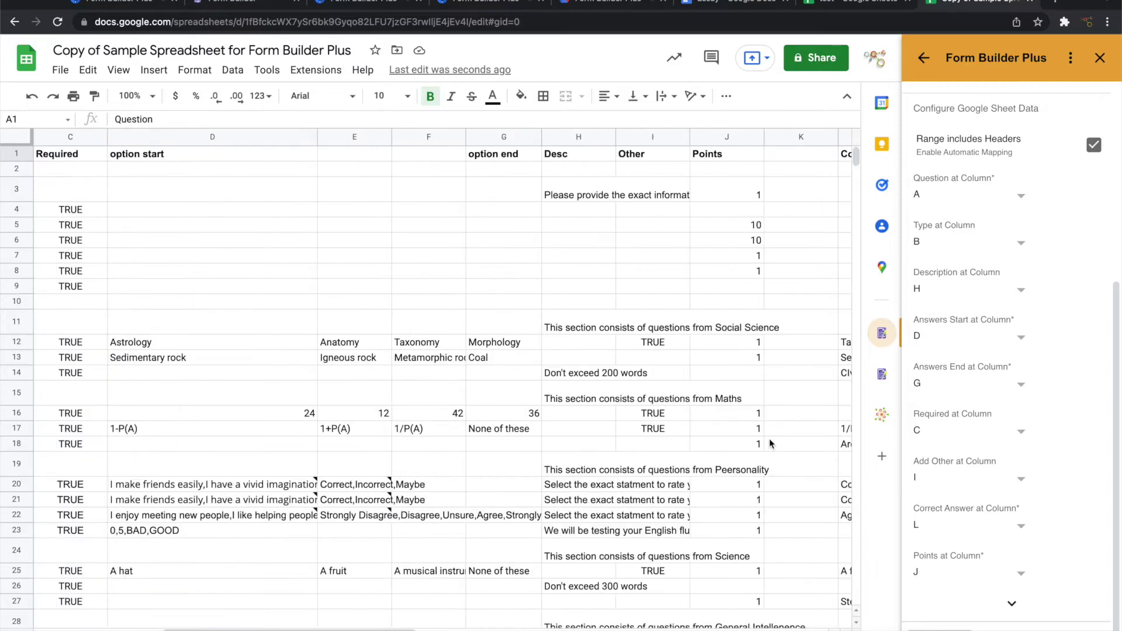
scroll(727, 442, "left", 5)
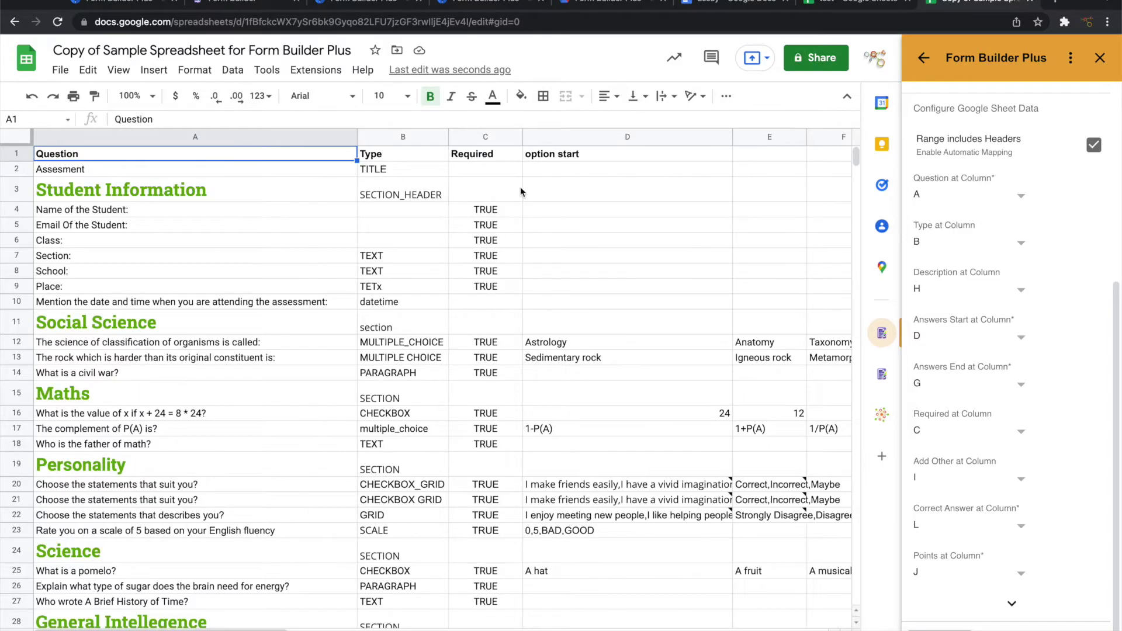
left_click(966, 628)
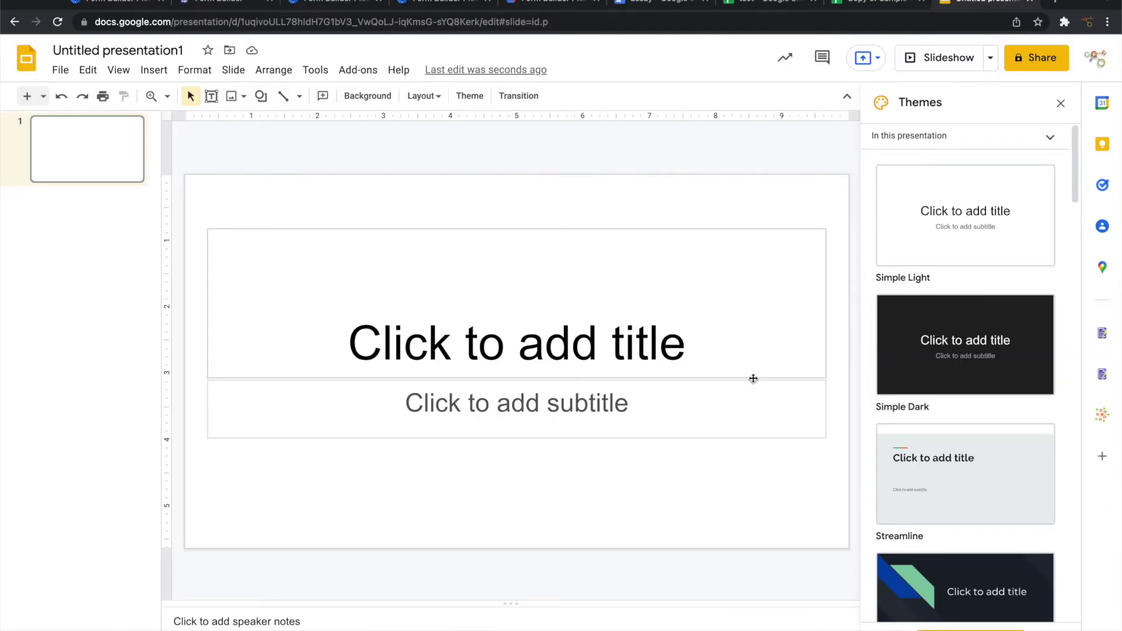
- Make a copy of the Form Builder Plus sample Google Slides template
left_click(1103, 334)
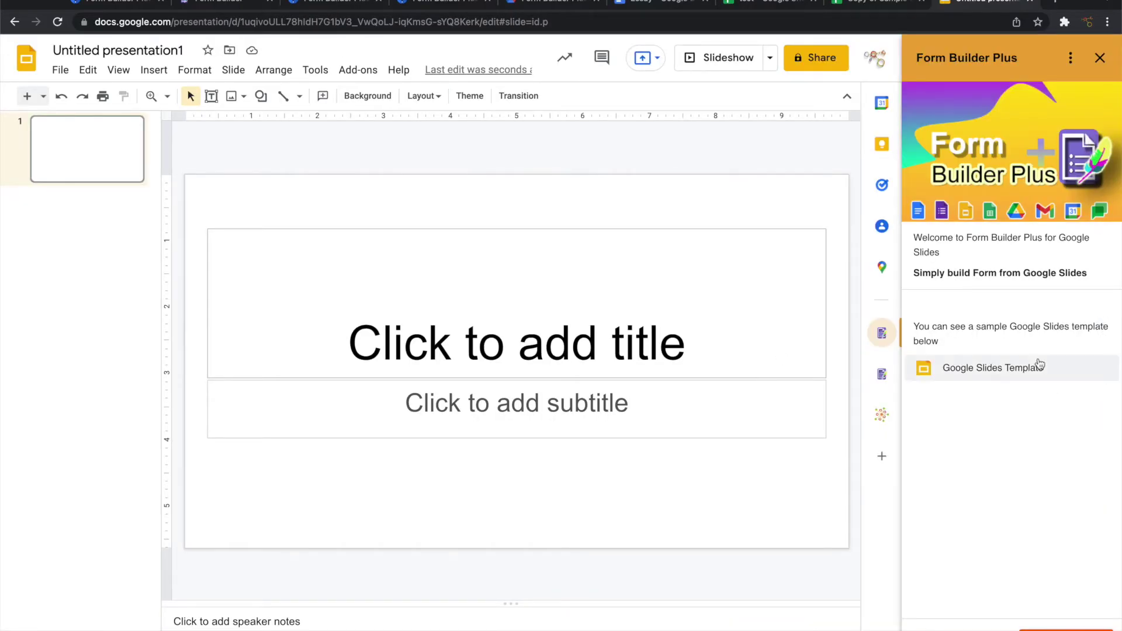
left_click(994, 369)
left_click(359, 311)
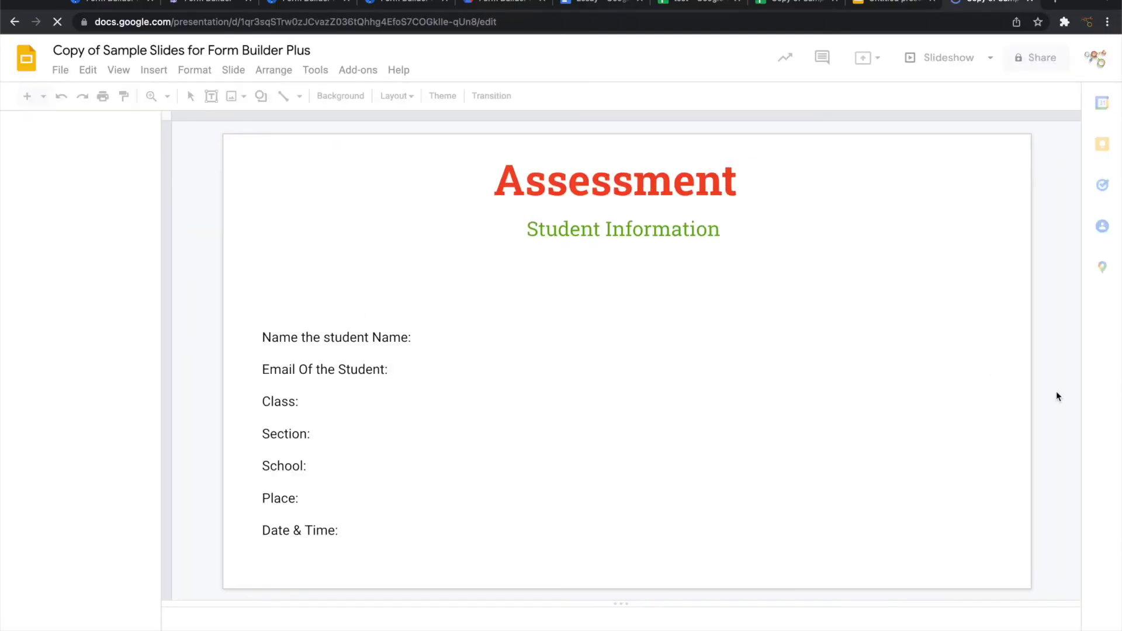
- Browse slides 2–4 of the copied presentation, then fetch questions from all slides
left_click(1104, 336)
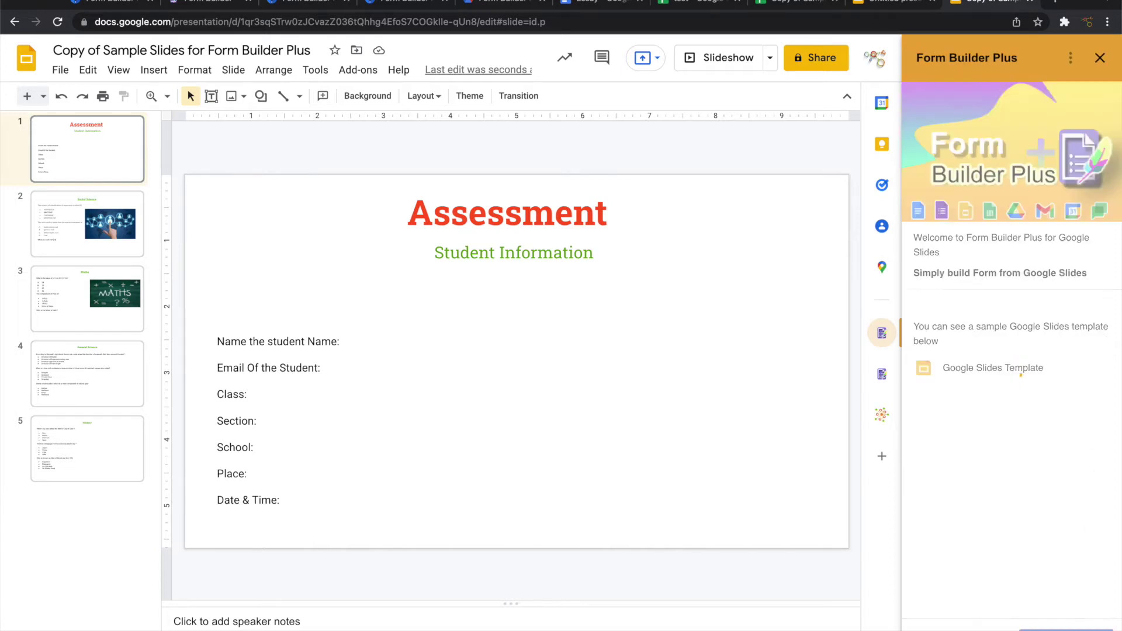
left_click(1008, 372)
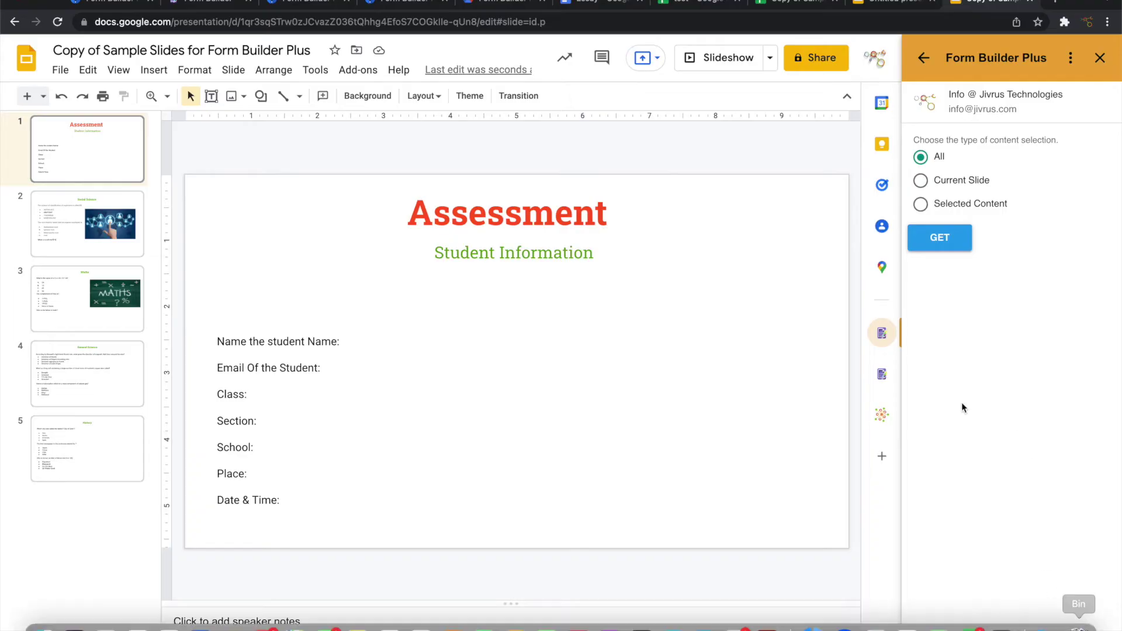
left_click(69, 227)
left_click(76, 292)
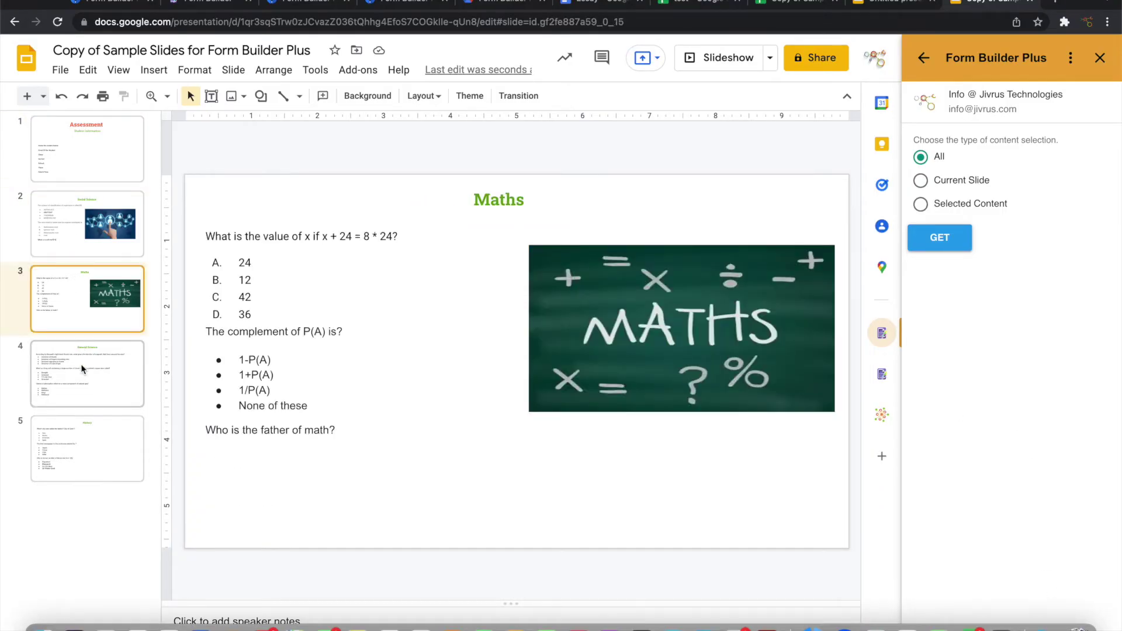
left_click(83, 368)
left_click(87, 149)
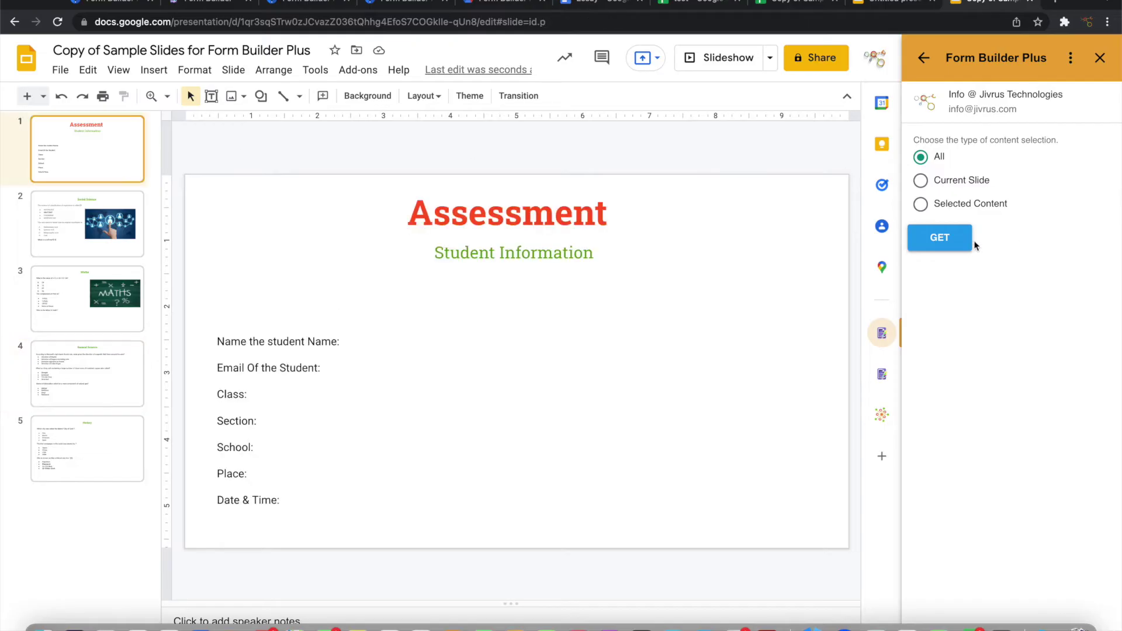
left_click(939, 239)
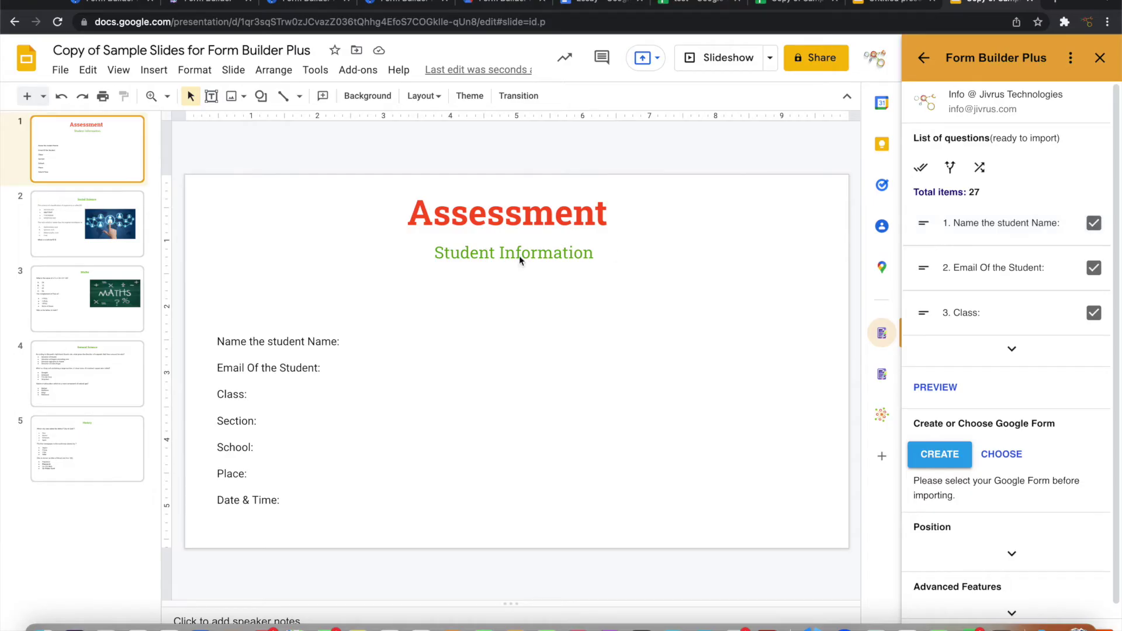
- Revisit the Maths slide and expand and scroll the full list of 27 questions
left_click(71, 317)
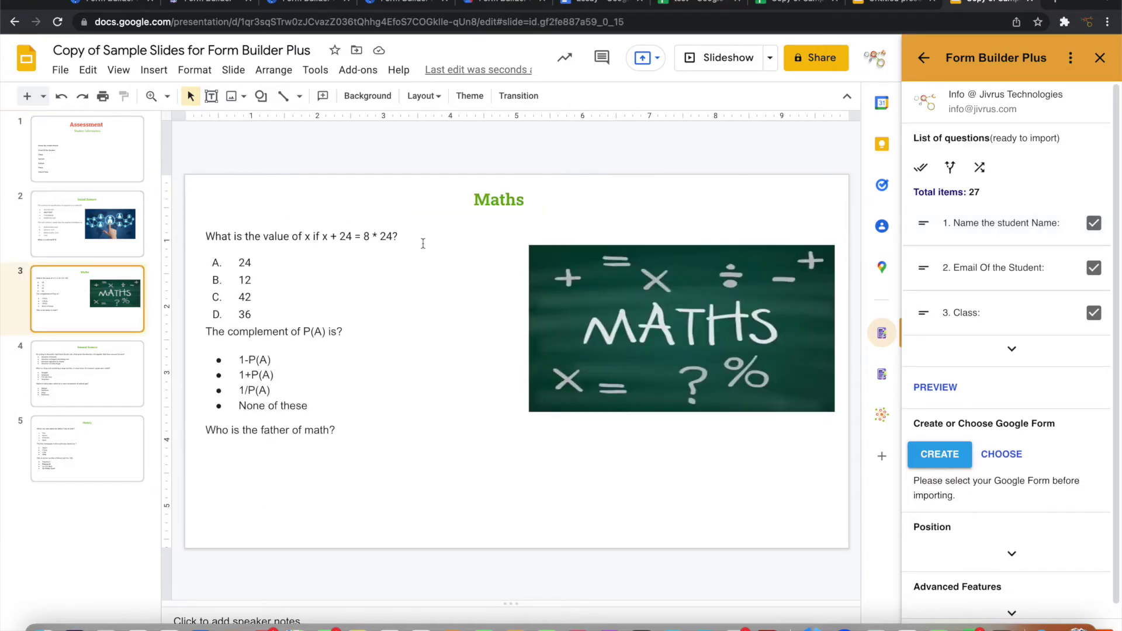
left_click(1012, 349)
scroll(1013, 392, "down", 8)
scroll(1014, 395, "down", 10)
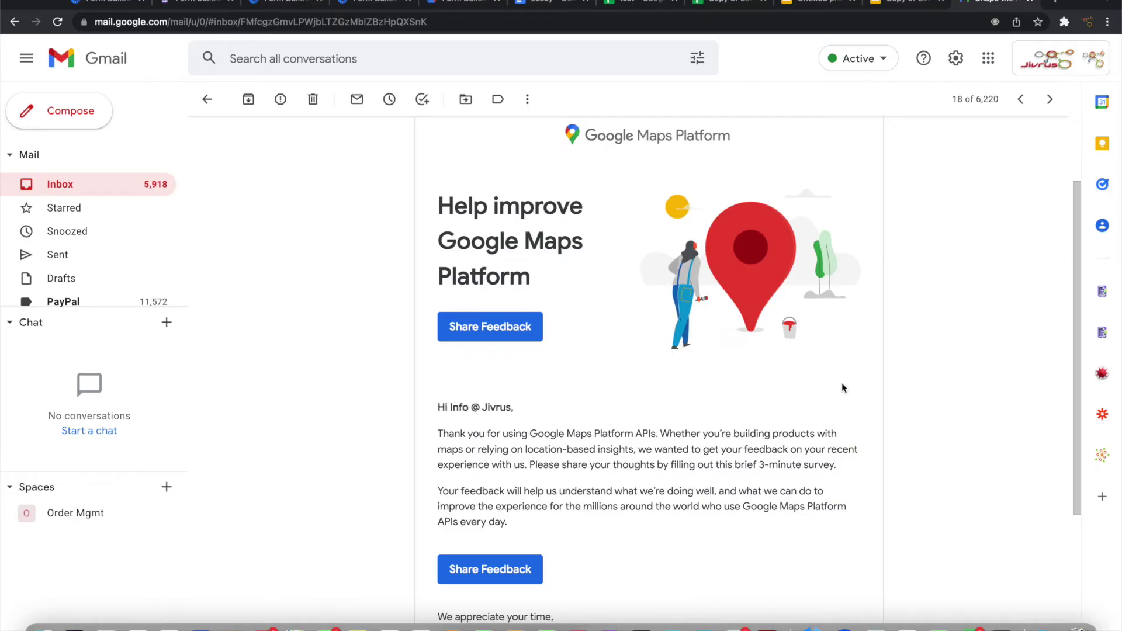
- Extract the open Google Maps Platform email with Form Builder Plus and scroll its 26 questions
left_click(1101, 294)
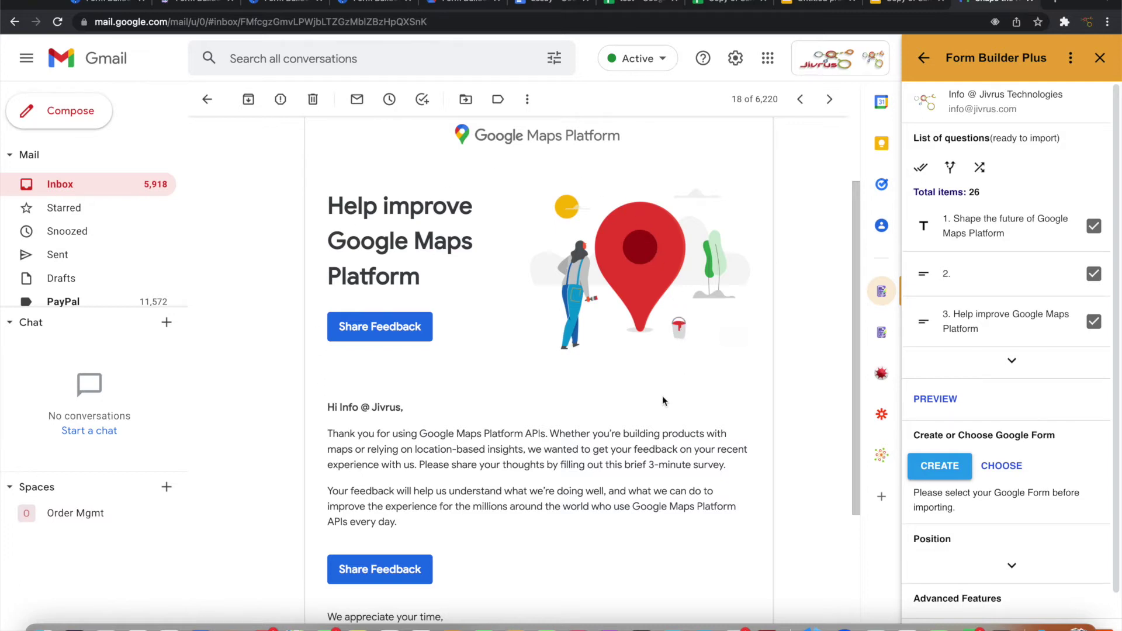
left_click(1014, 360)
scroll(1016, 361, "down", 5)
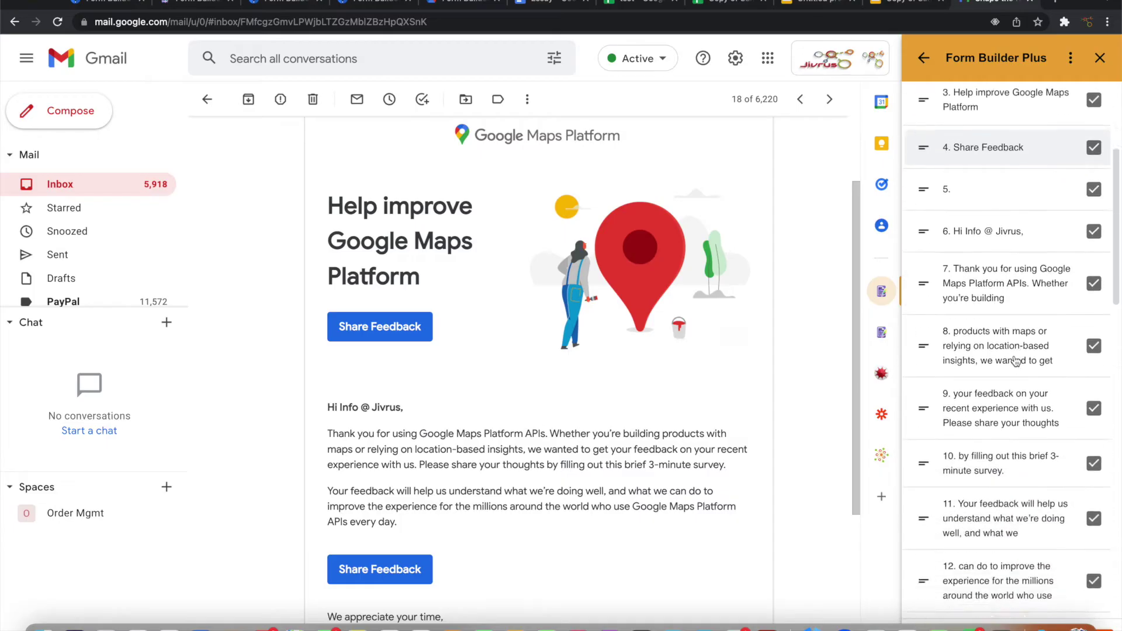
scroll(1015, 362, "down", 8)
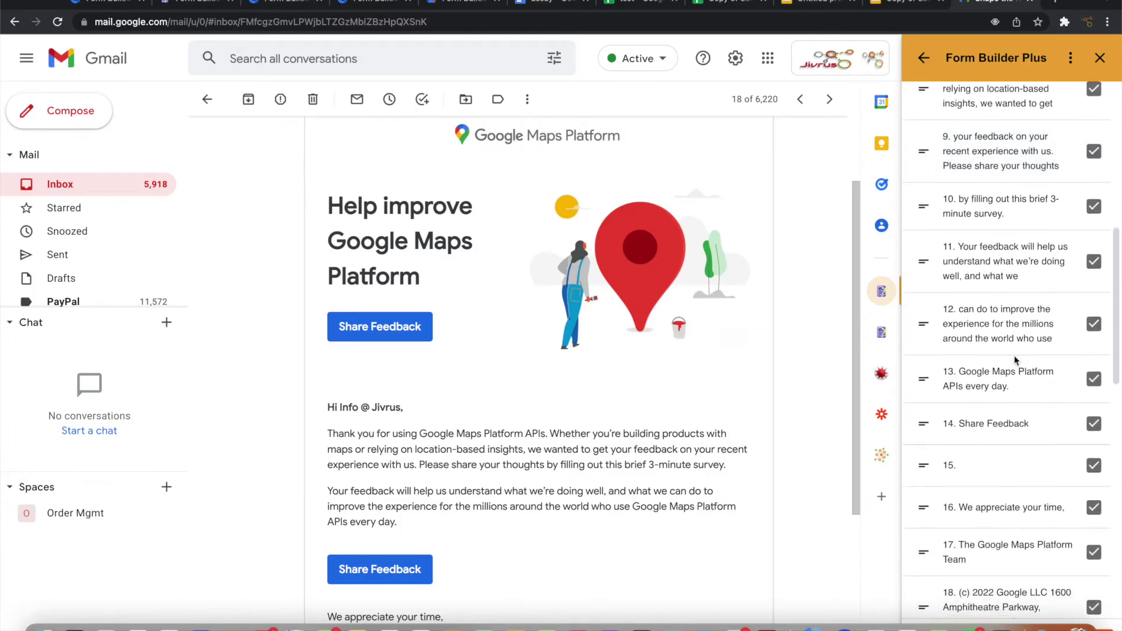
scroll(1015, 360, "down", 8)
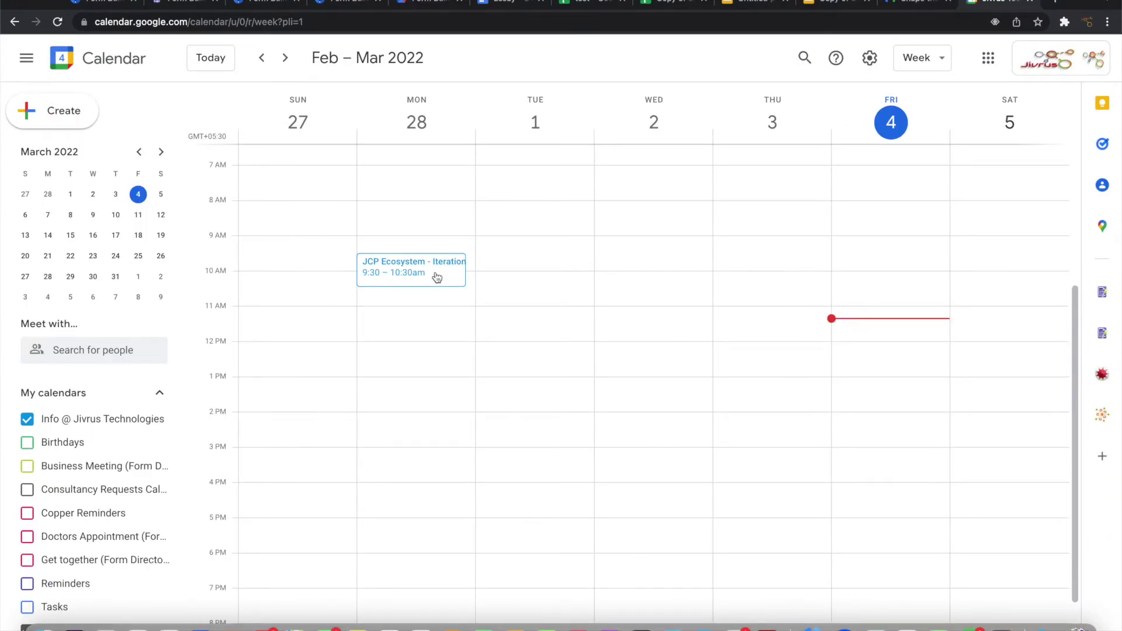
- Extract the JCP Ecosystem - Iteration Planning event and scroll its 13 listed questions
left_click(436, 278)
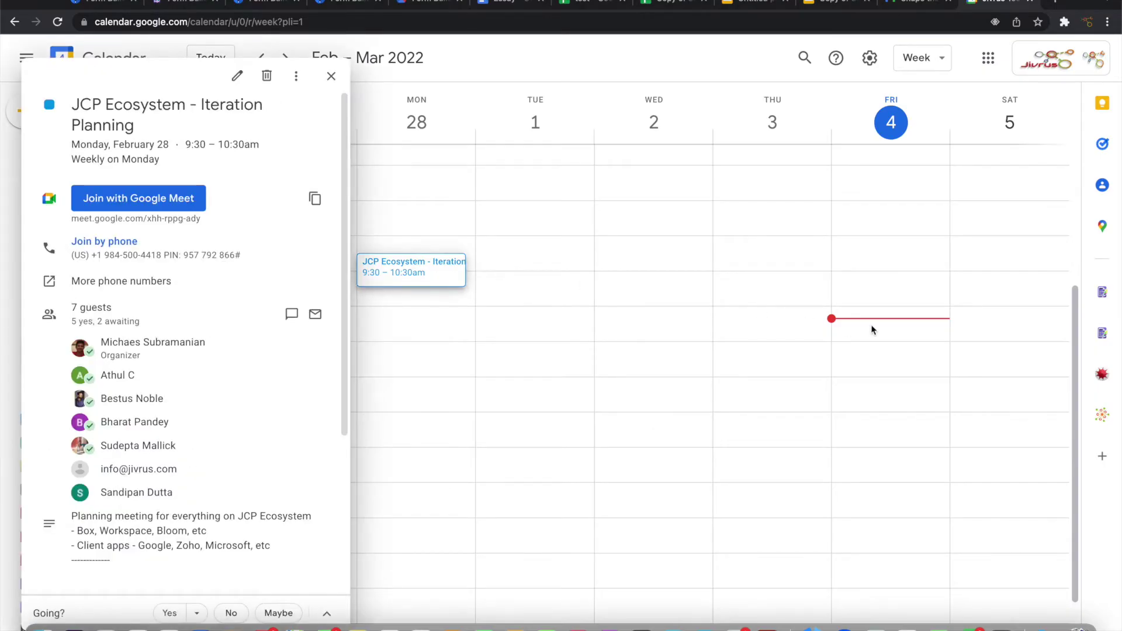
left_click(1106, 294)
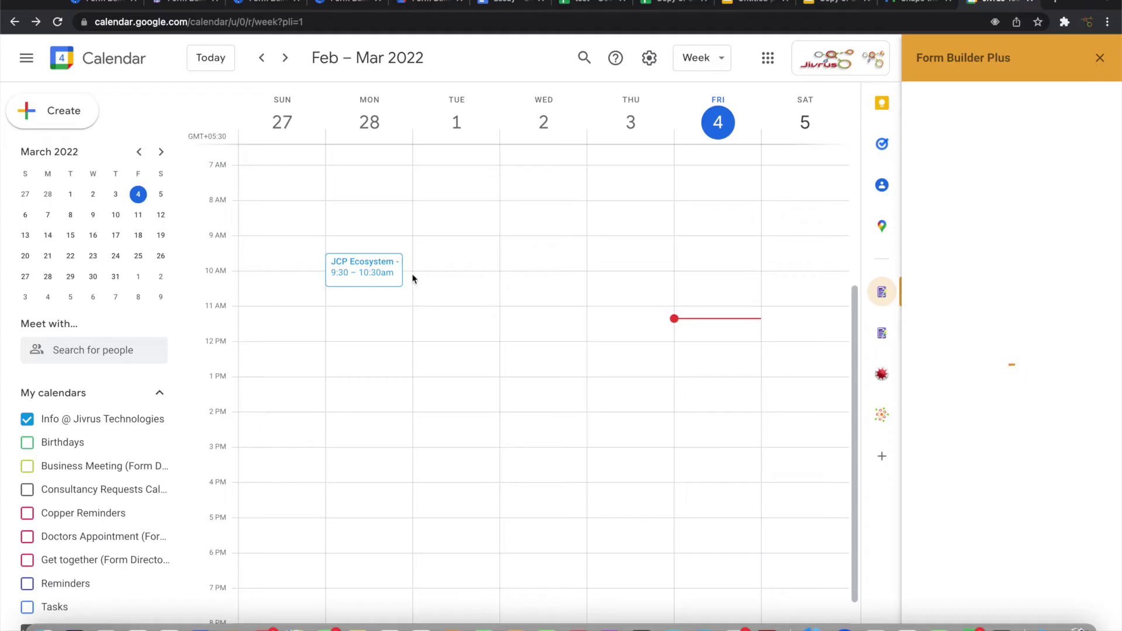
left_click(372, 274)
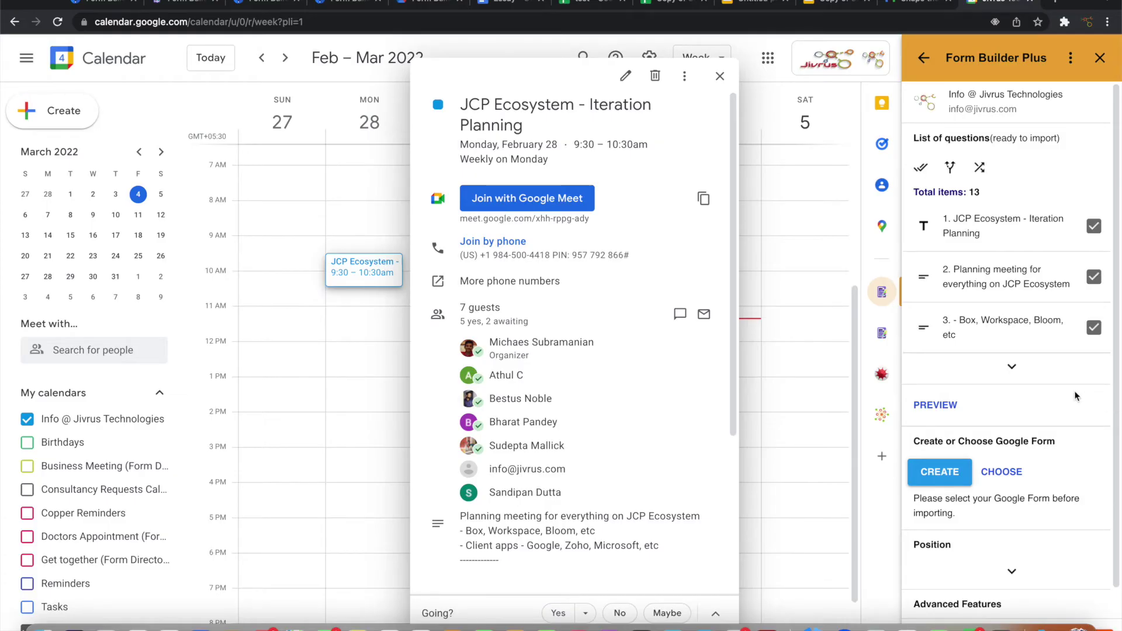
scroll(1075, 391, "down", 1)
left_click(1016, 338)
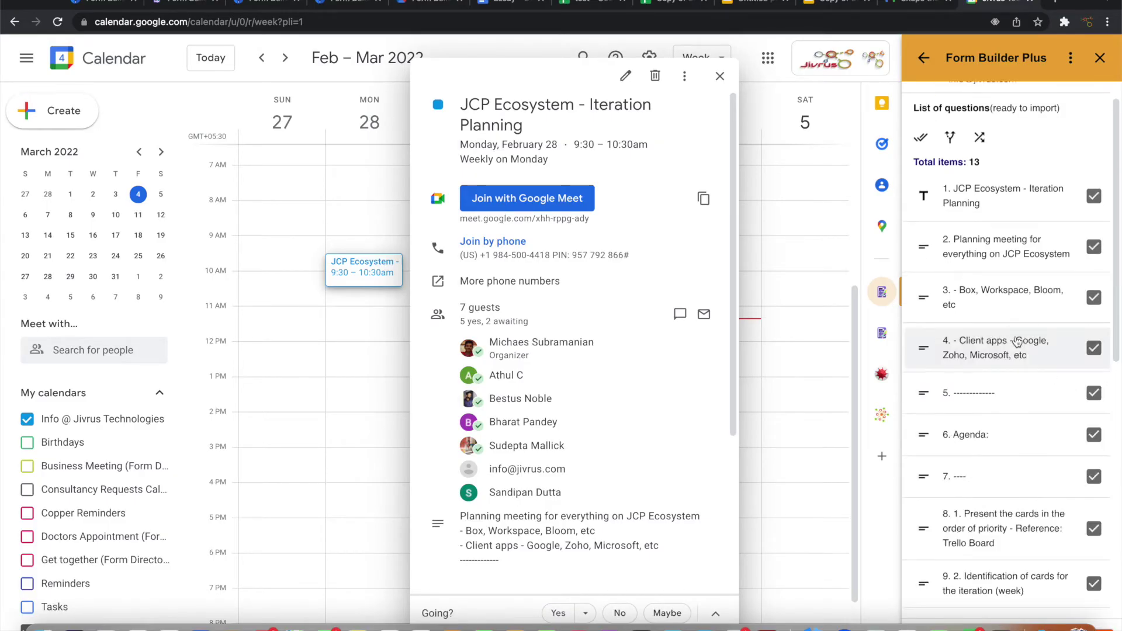
scroll(1016, 342, "down", 5)
scroll(1018, 342, "down", 2)
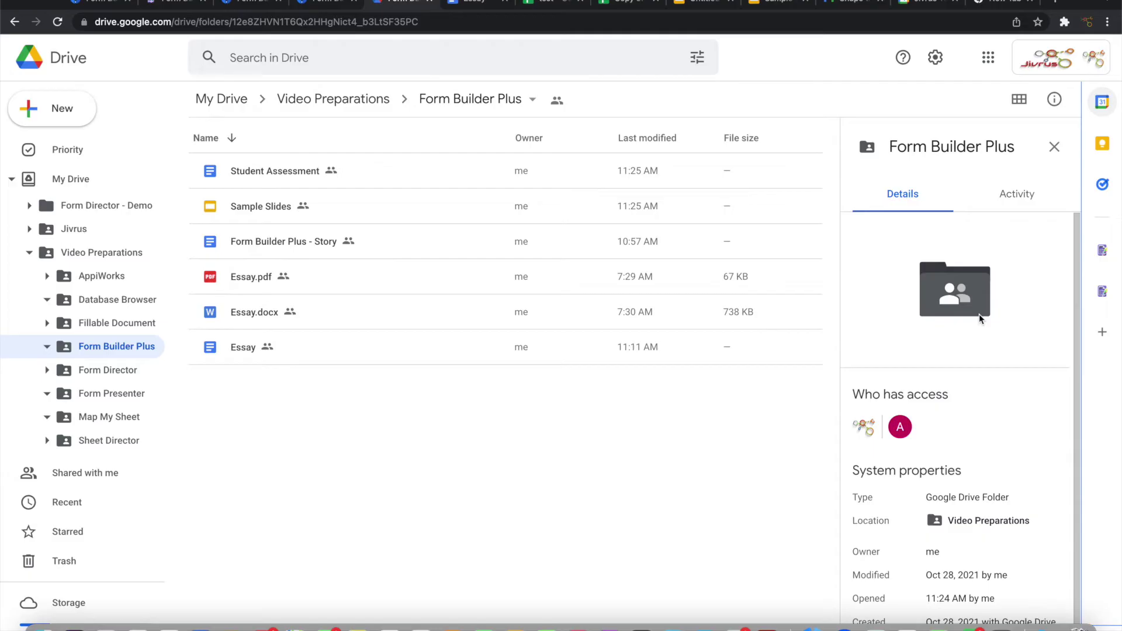
- Select Student Assessment, Sample Slides and Essay in Drive and analyze them for questions
left_click(1101, 252)
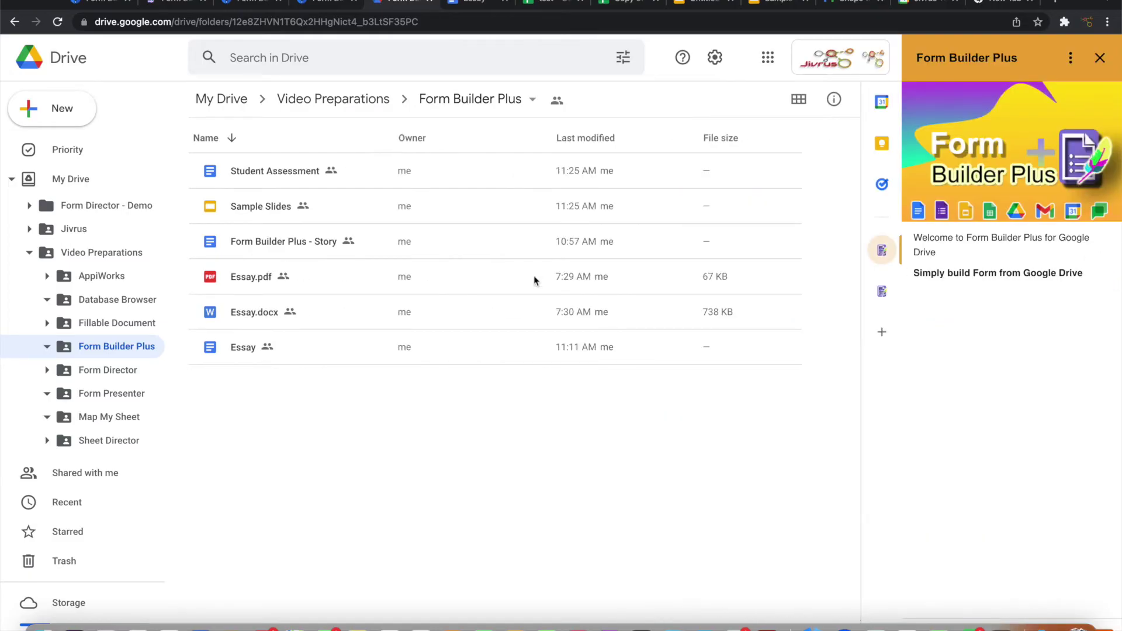
left_click(289, 169)
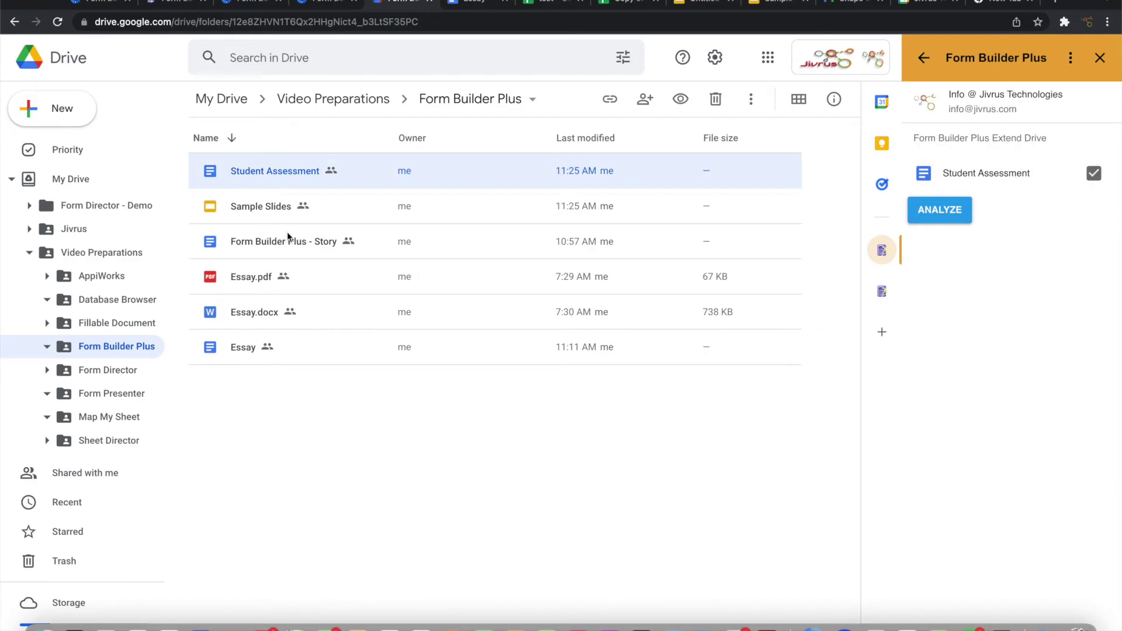
left_click(262, 209, "shift")
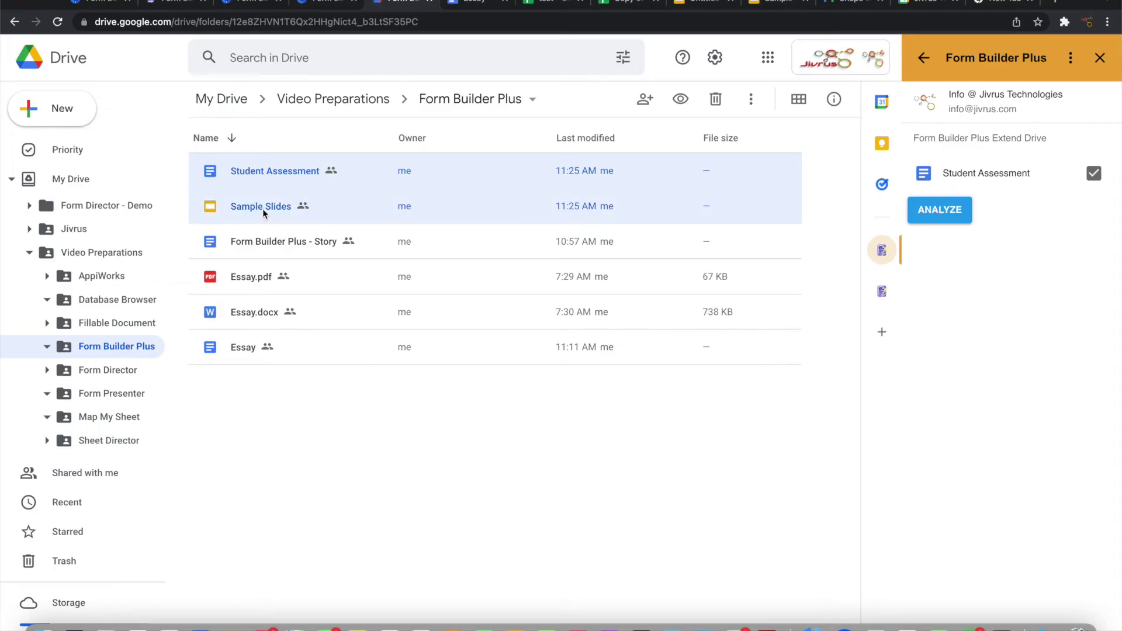
left_click(262, 349, "super")
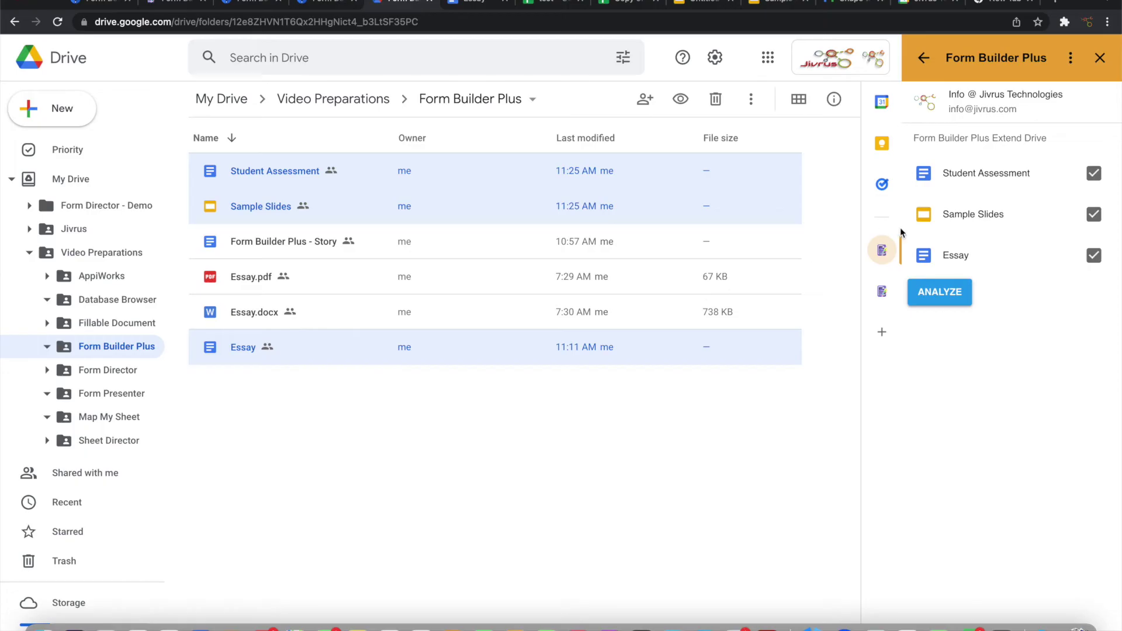
left_click(966, 295)
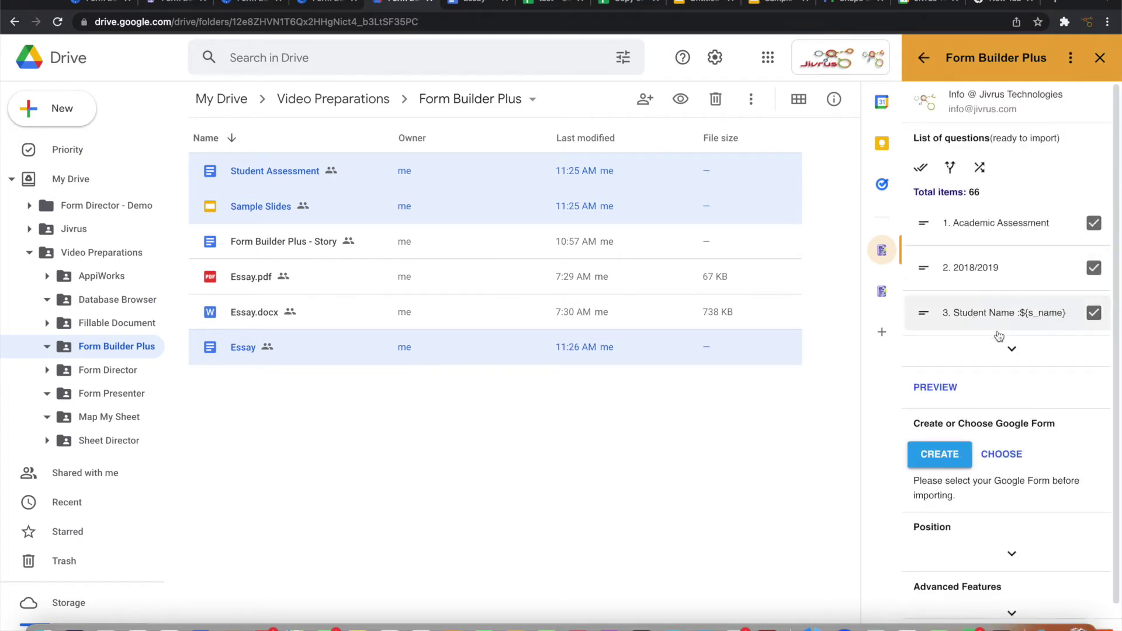
- Expand and scroll through the parsed list of 66 questions
left_click(1010, 349)
scroll(1009, 349, "down", 5)
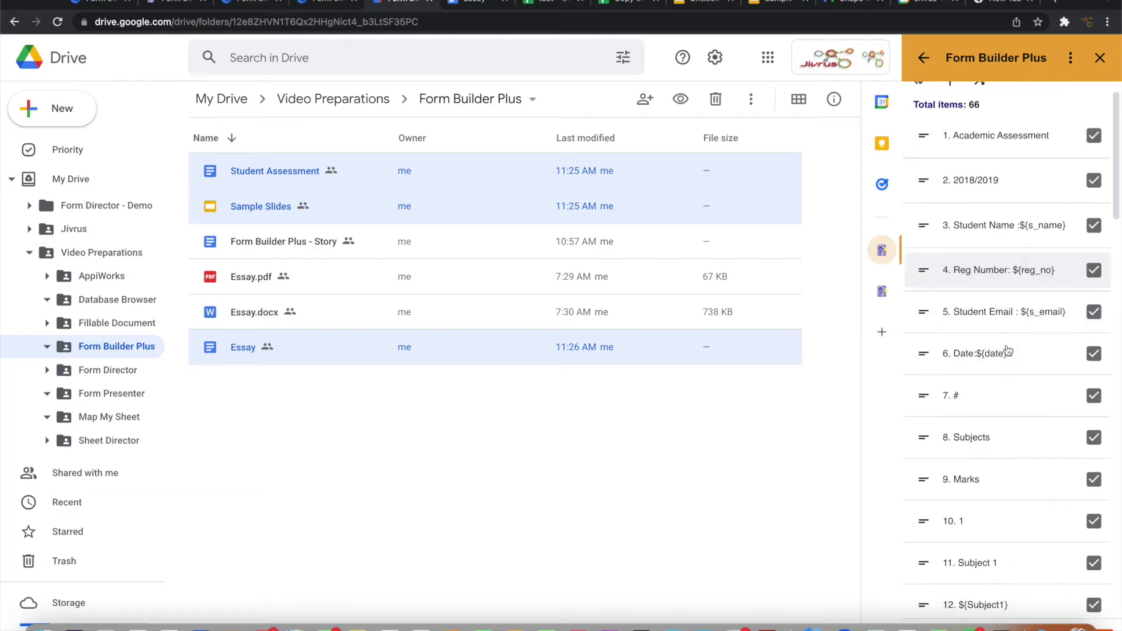
scroll(1008, 350, "down", 1)
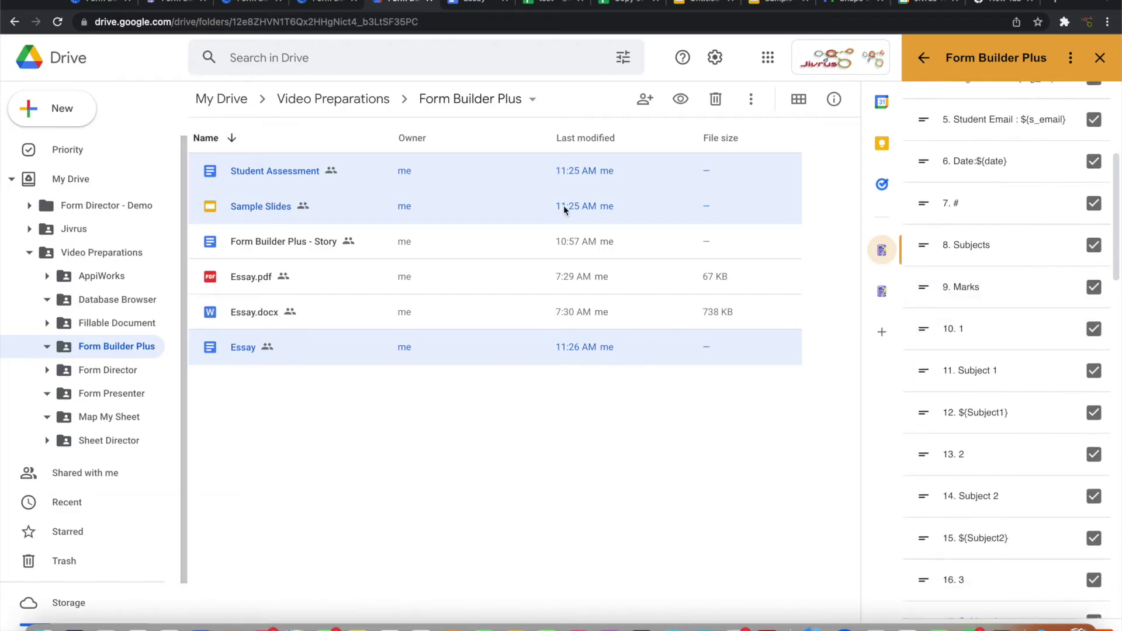
scroll(998, 456, "down", 20)
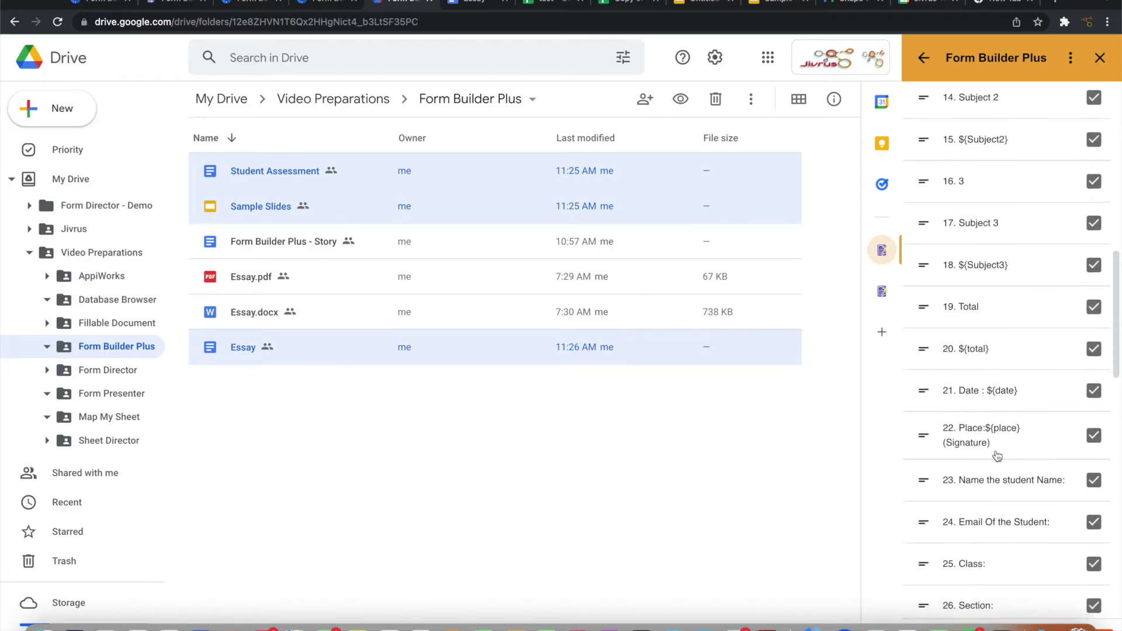
scroll(998, 456, "down", 10)
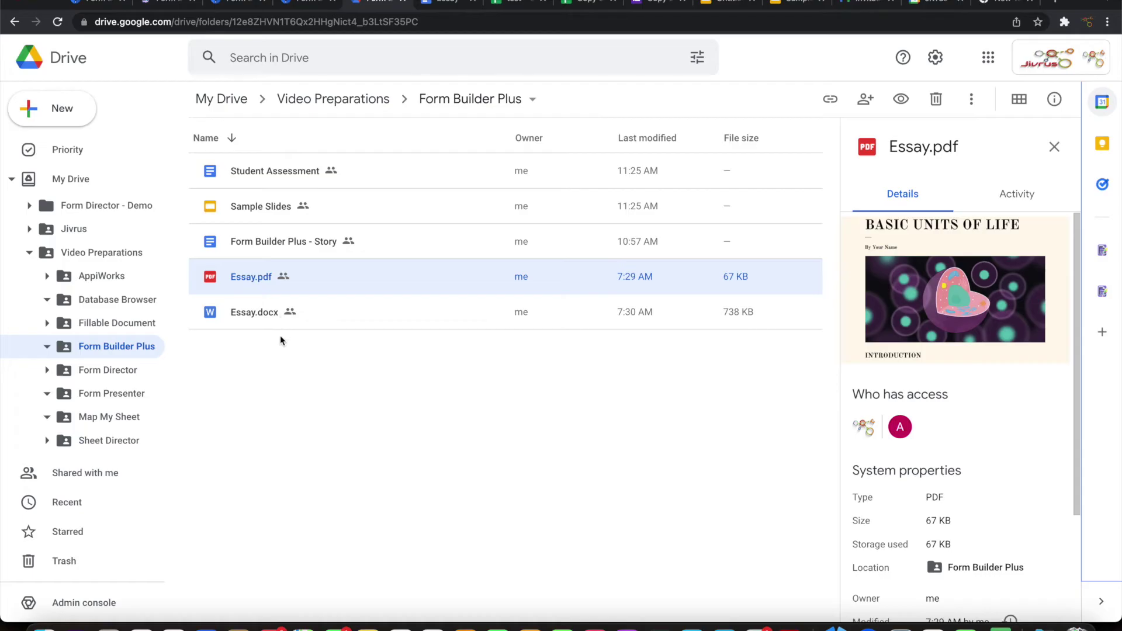
- Open Essay.pdf in Google Docs and launch the Form Builder Plus add-on on the essay
left_click(280, 356)
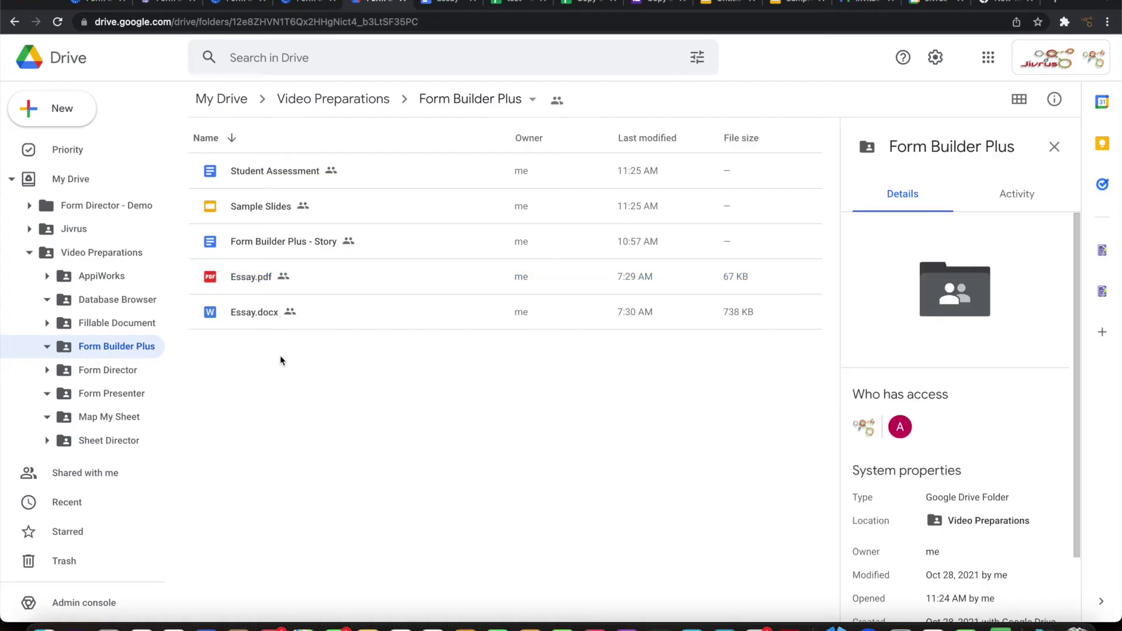
double_click(251, 279)
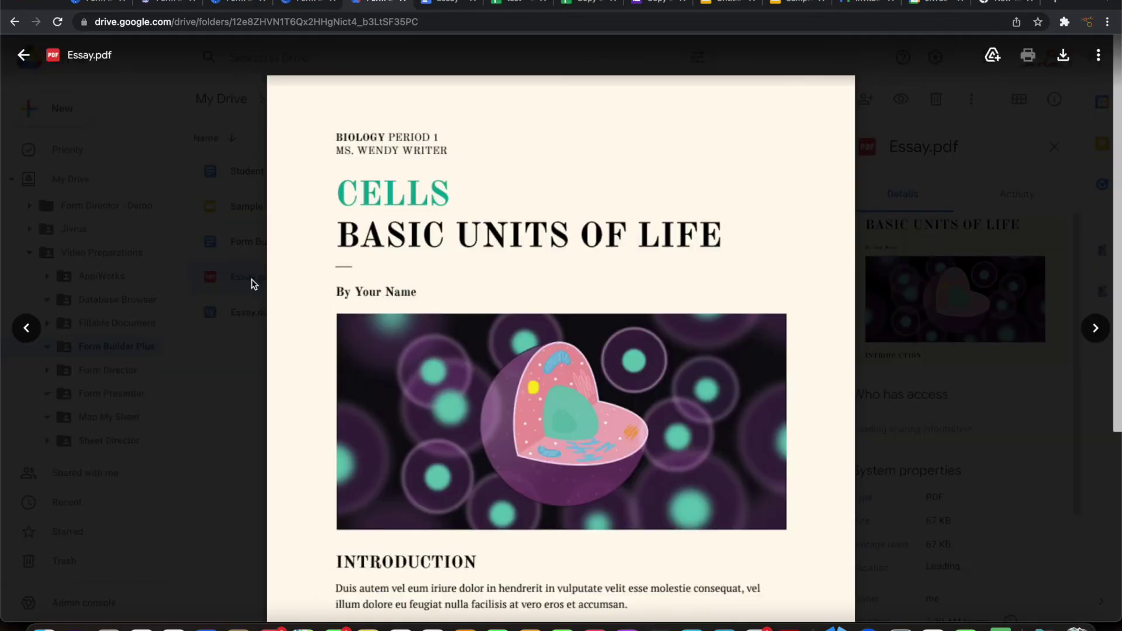
left_click(545, 62)
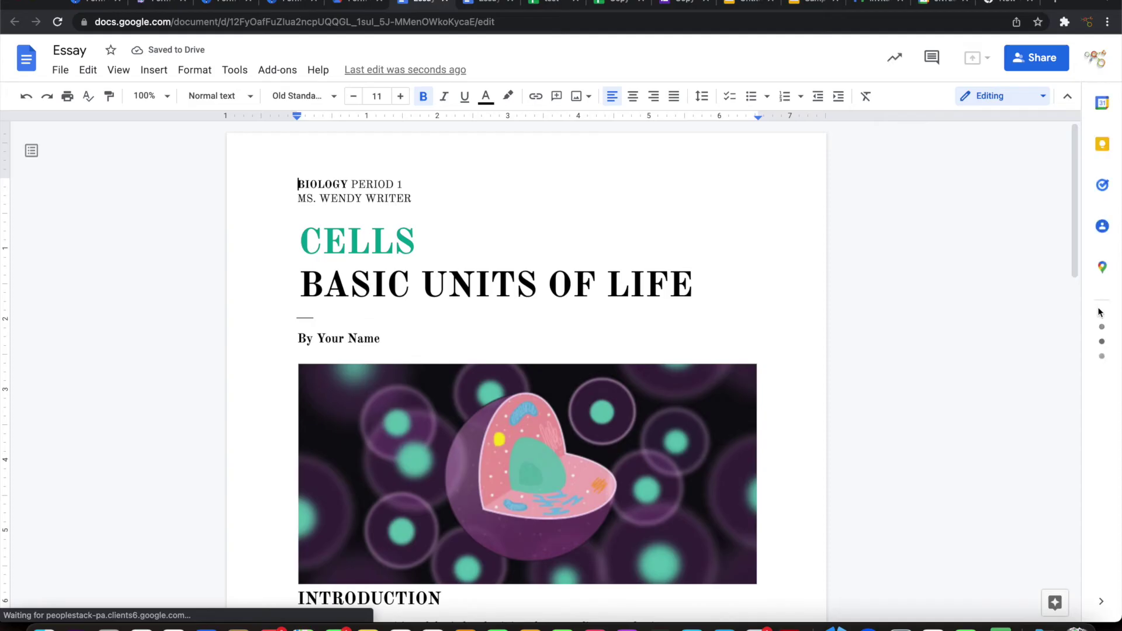
left_click(1103, 333)
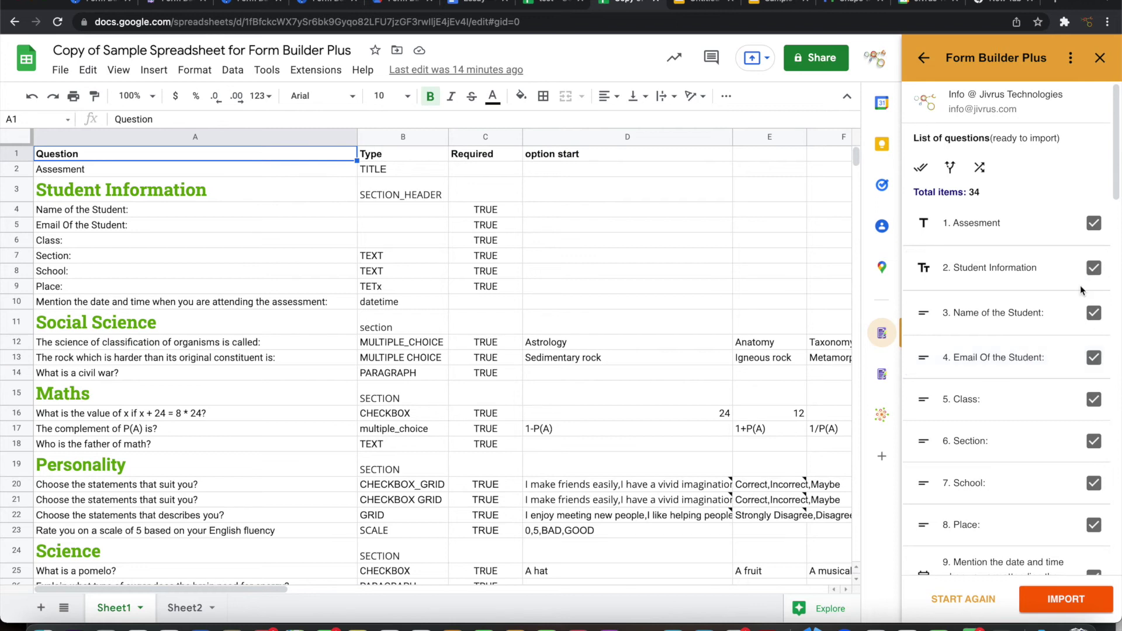
- Review the 34 parsed items in Form Builder Plus, from Assessment down to Monument Image
scroll(1081, 288, "down", 3)
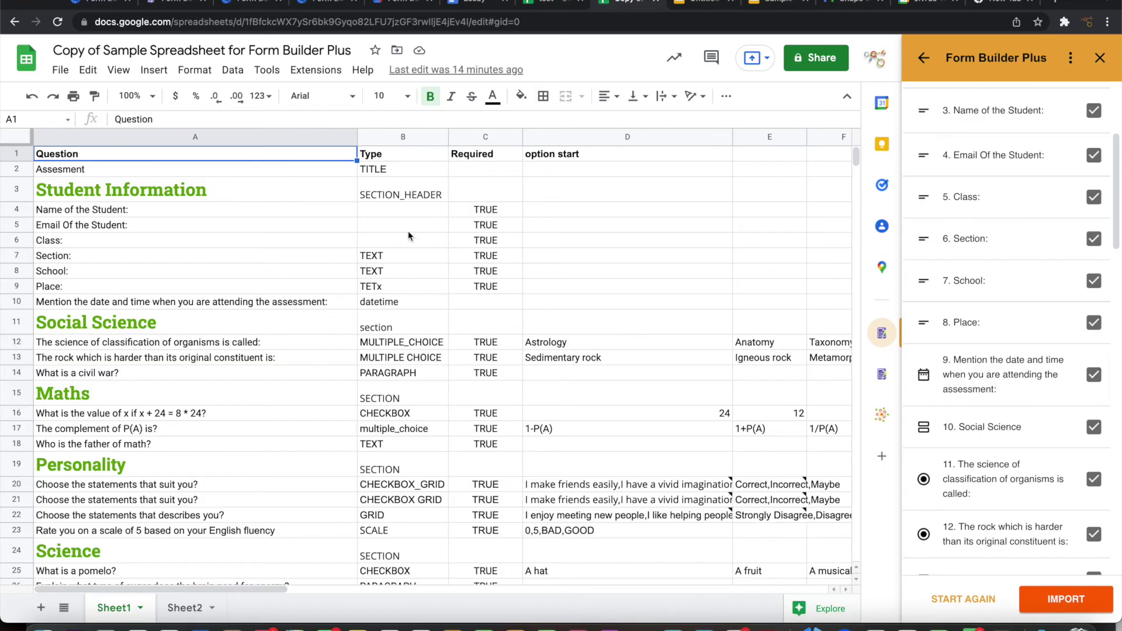
scroll(1056, 433, "down", 4)
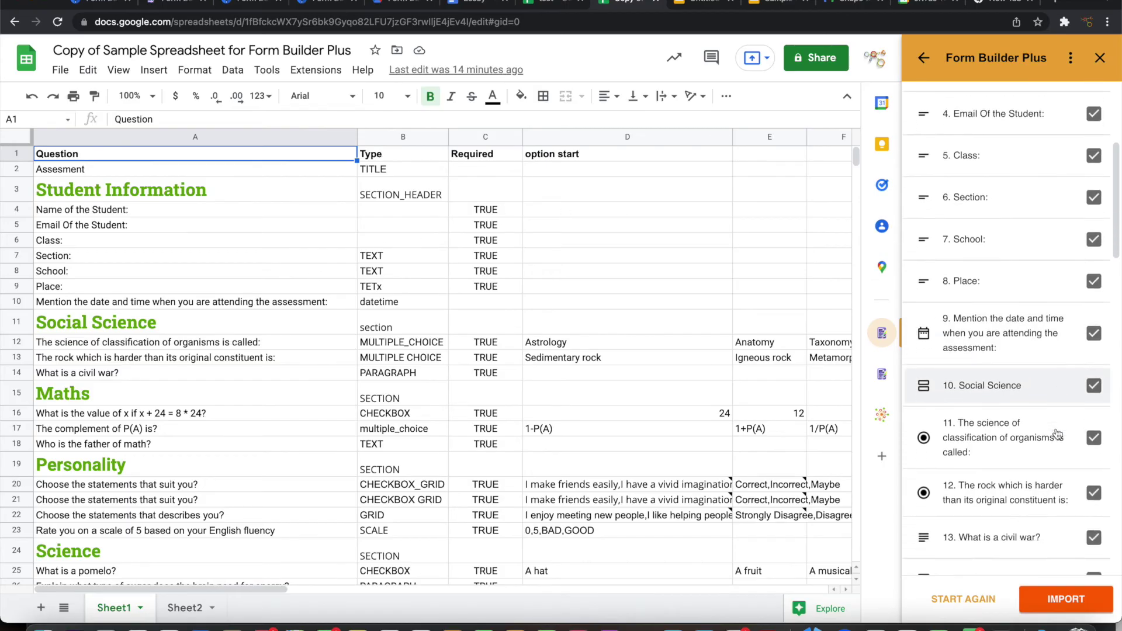
scroll(1057, 434, "down", 15)
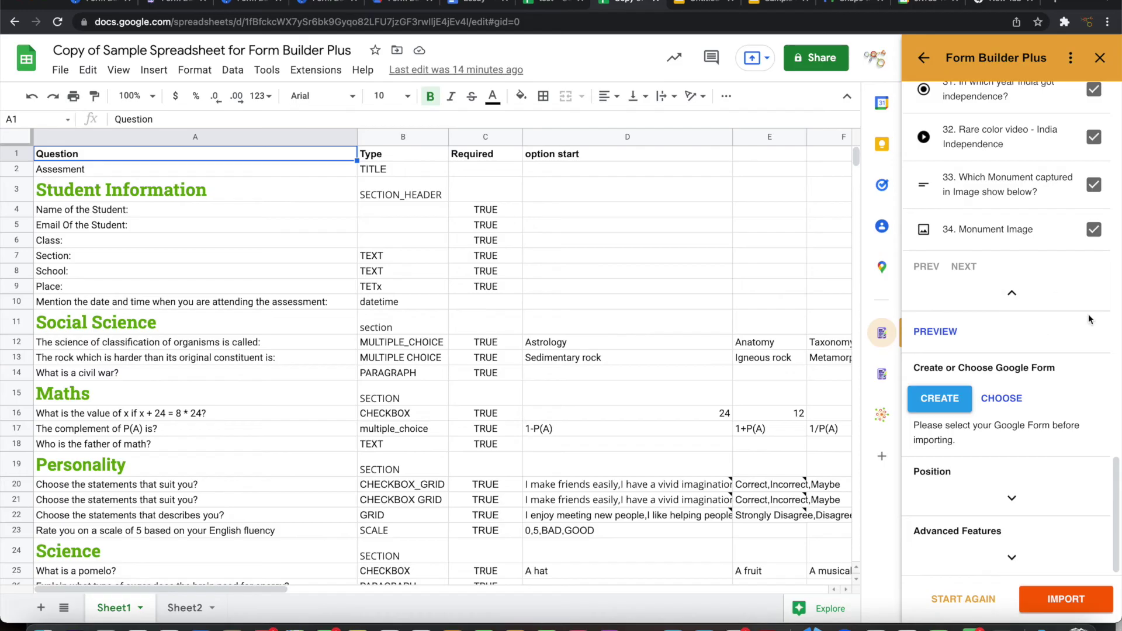
- Create the form 'Copy of Sample Spreadsheet for Form Builder Plus' and import all 34 questions, with Advanced Features expanded
left_click(948, 406)
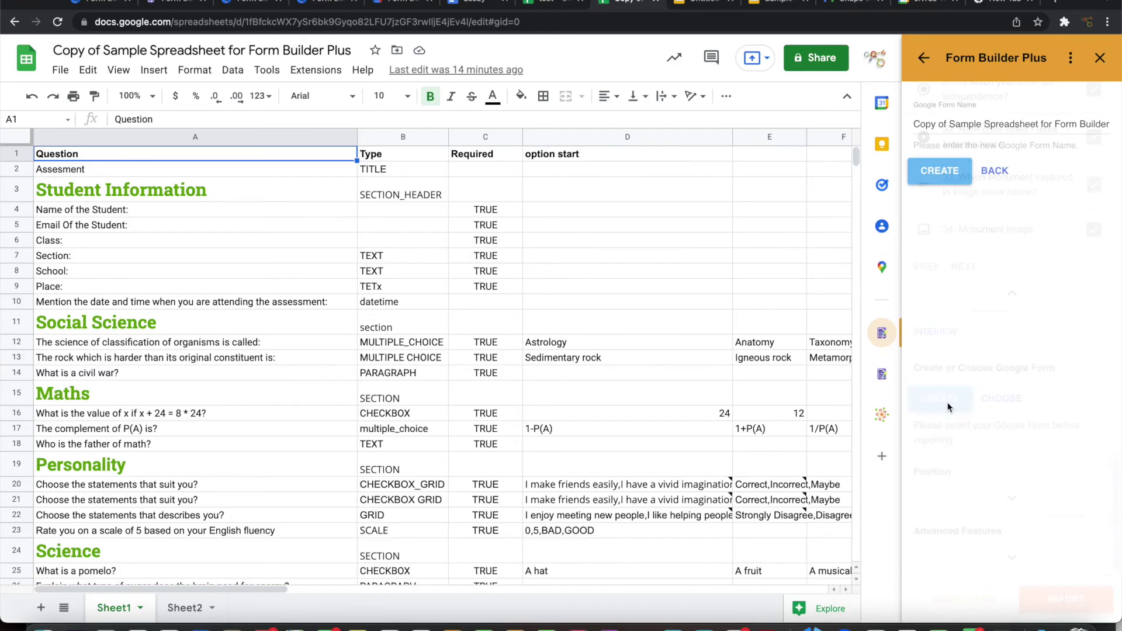
left_click(931, 171)
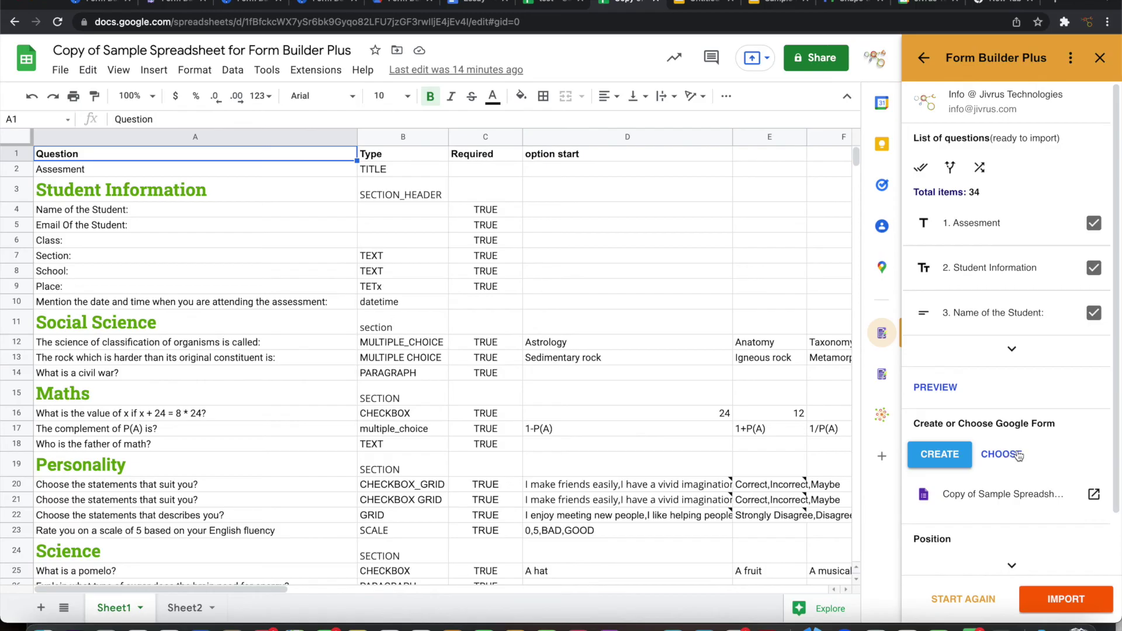
scroll(1021, 455, "down", 1)
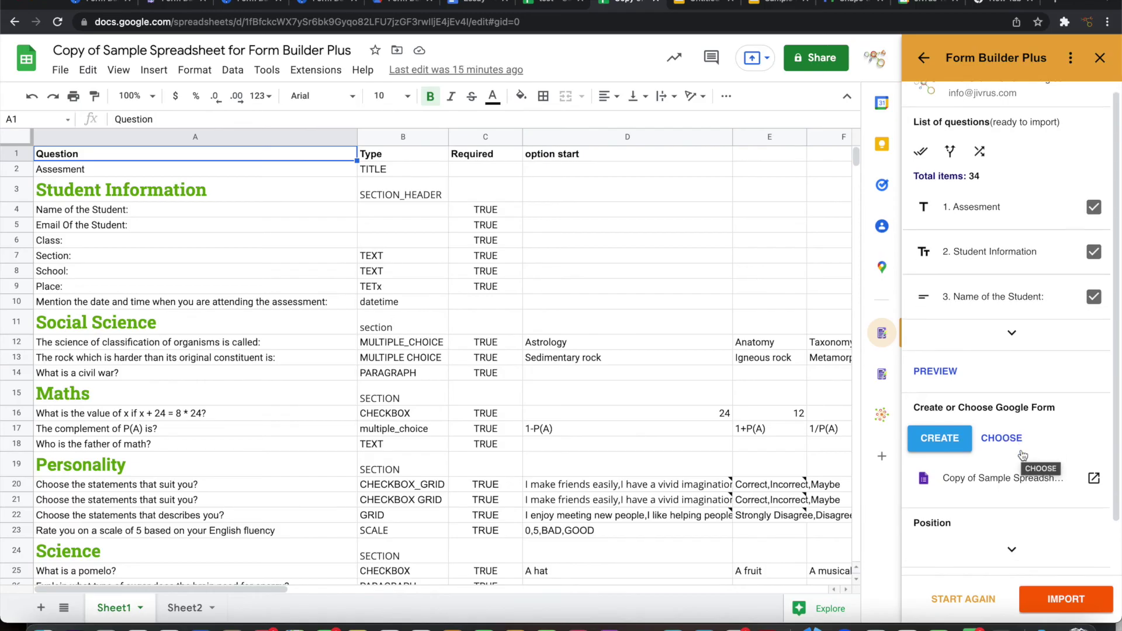
scroll(1013, 495, "down", 3)
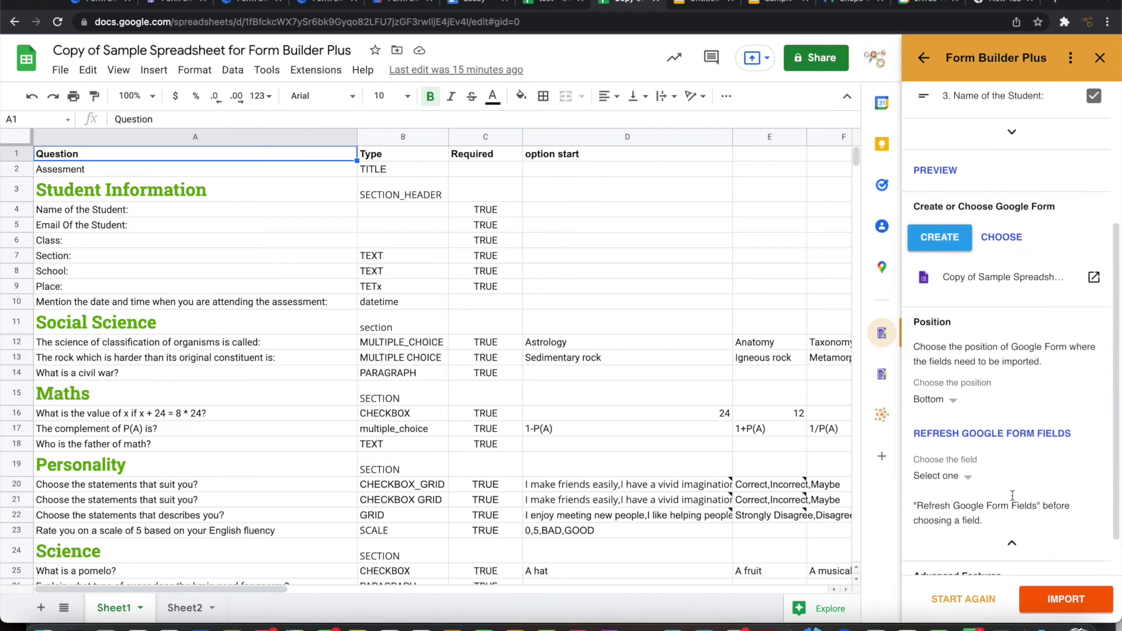
left_click(1012, 568)
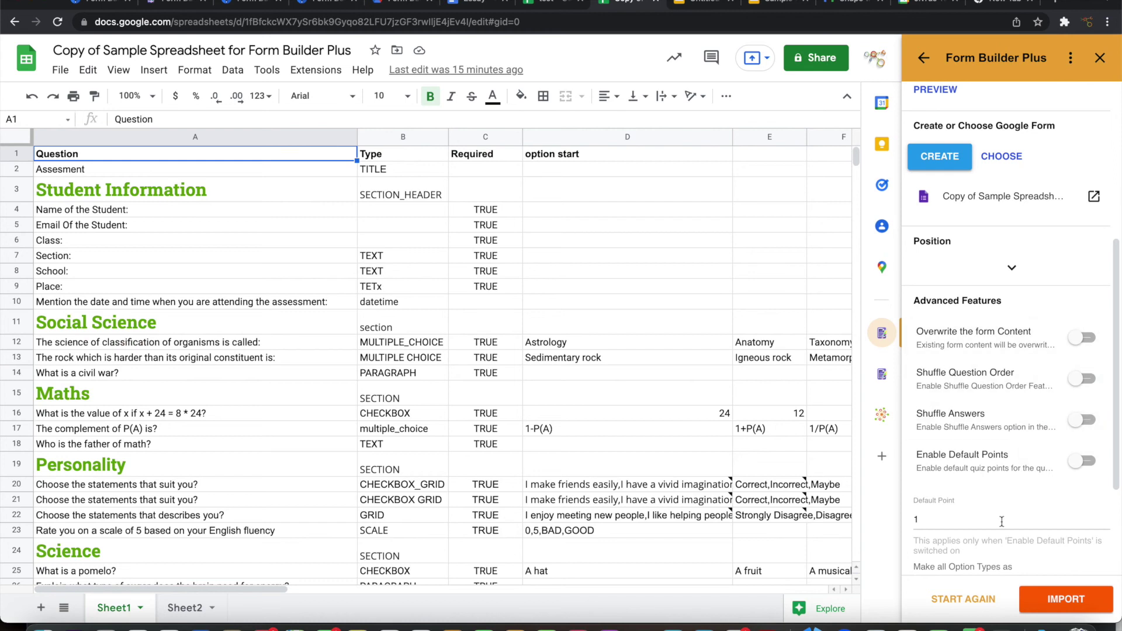
scroll(1002, 522, "down", 1)
scroll(1002, 521, "down", 3)
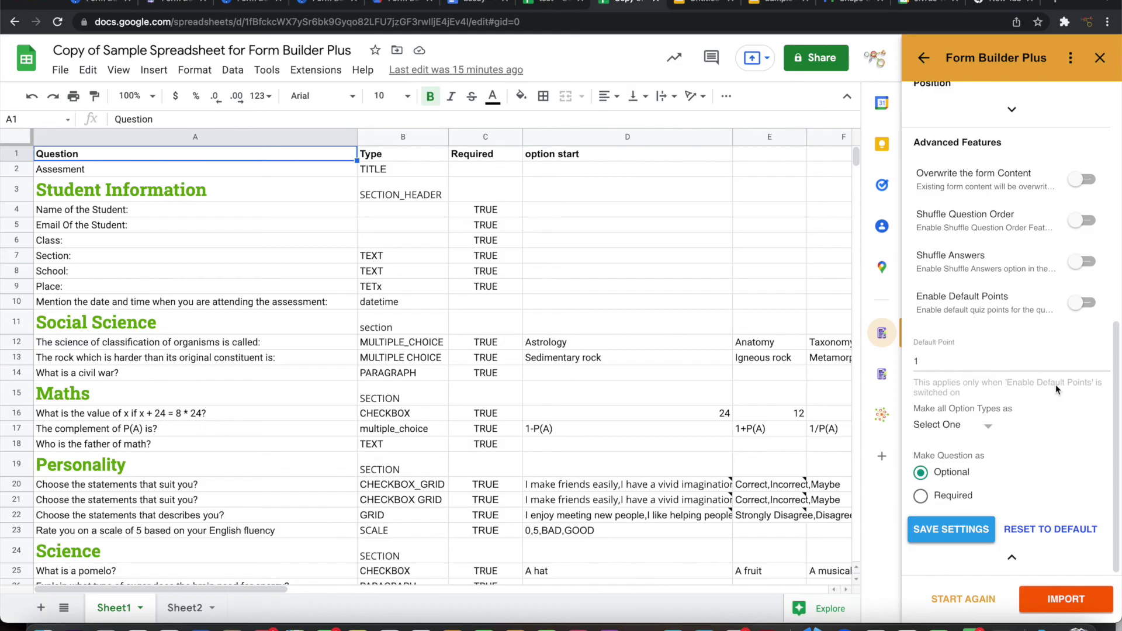
left_click(1062, 598)
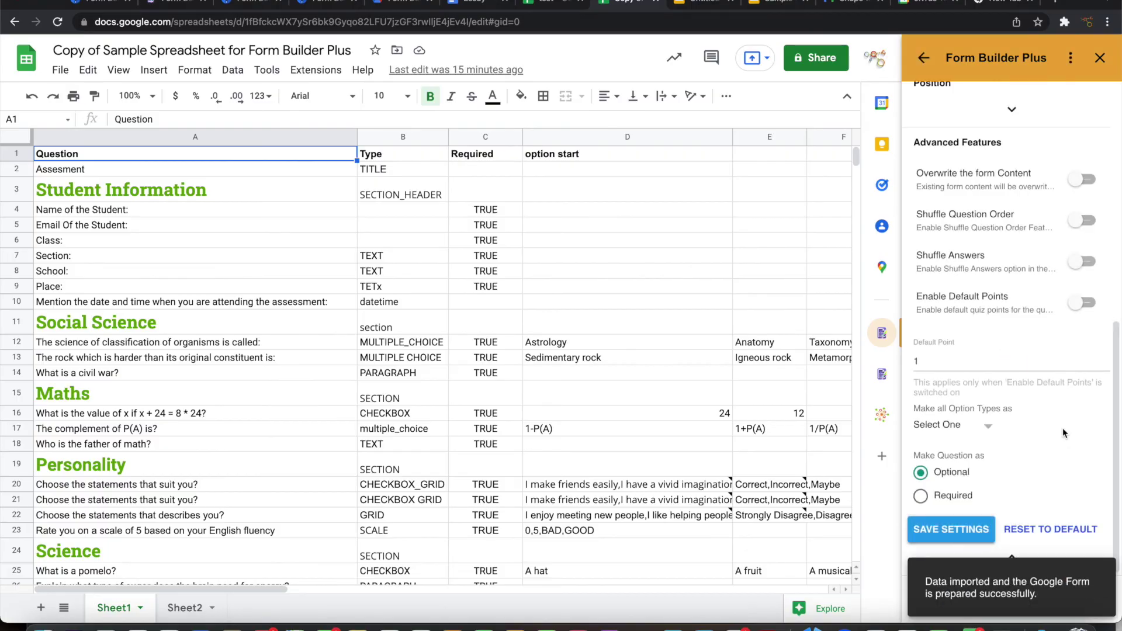
scroll(1063, 428, "up", 10)
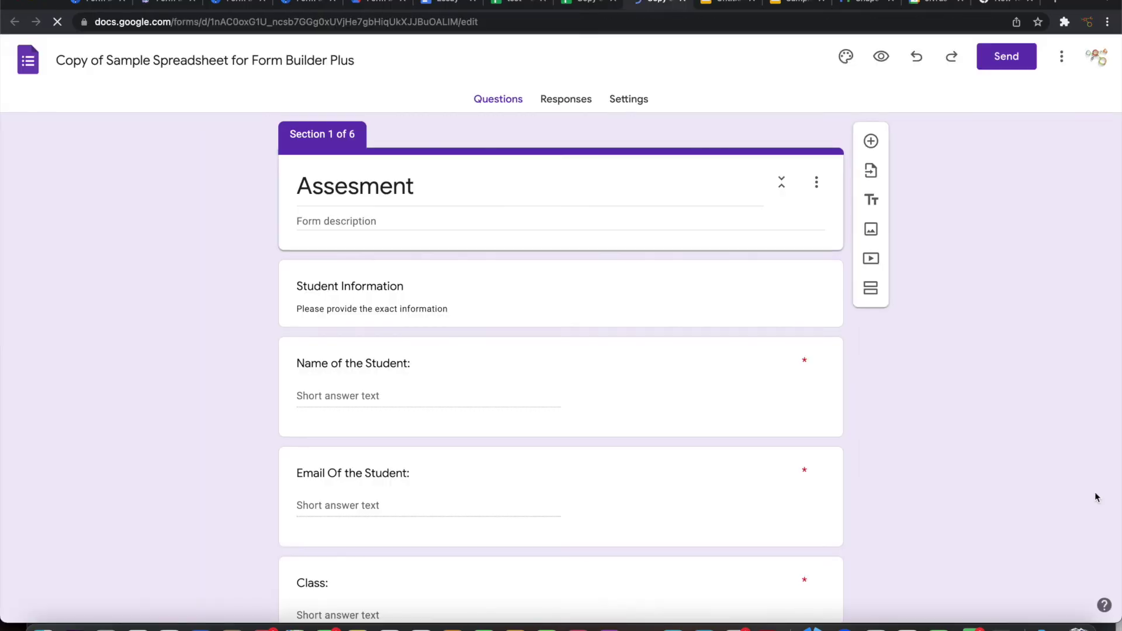
- Scroll the 55-point form's six sections and grids down to the Gateway of India Monument Image
scroll(830, 454, "down", 4)
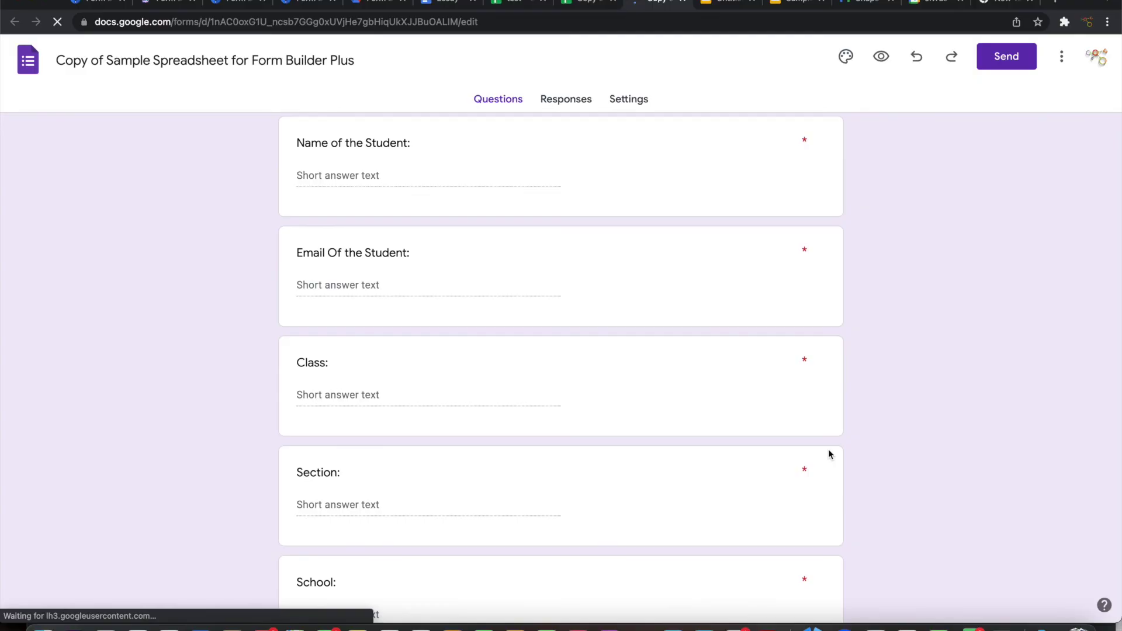
scroll(830, 454, "down", 8)
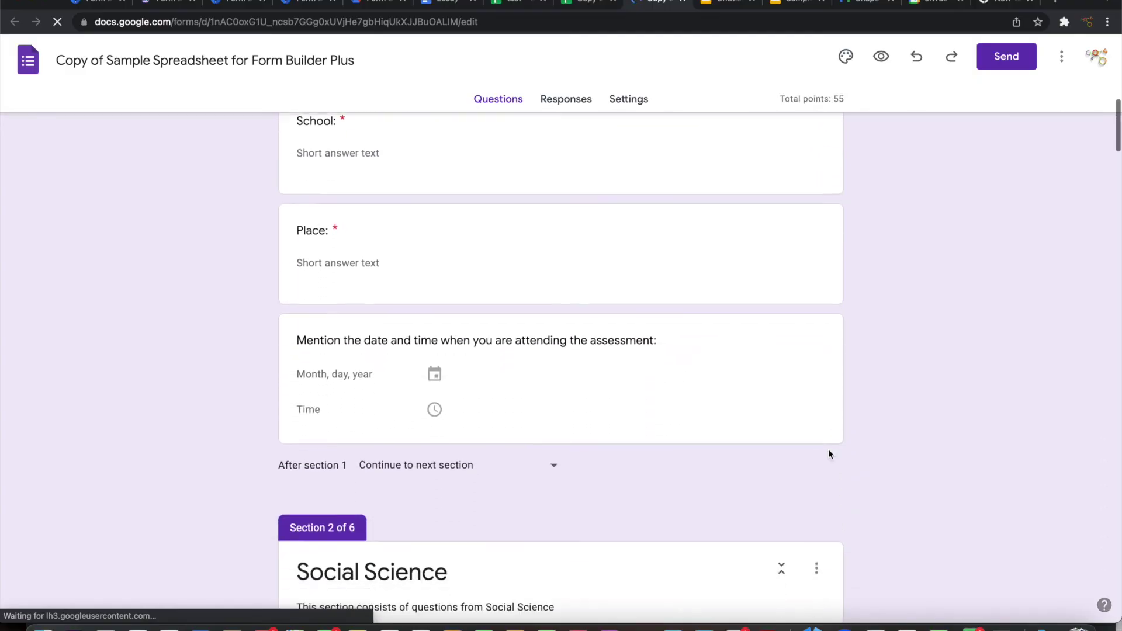
scroll(829, 454, "down", 8)
scroll(401, 349, "down", 6)
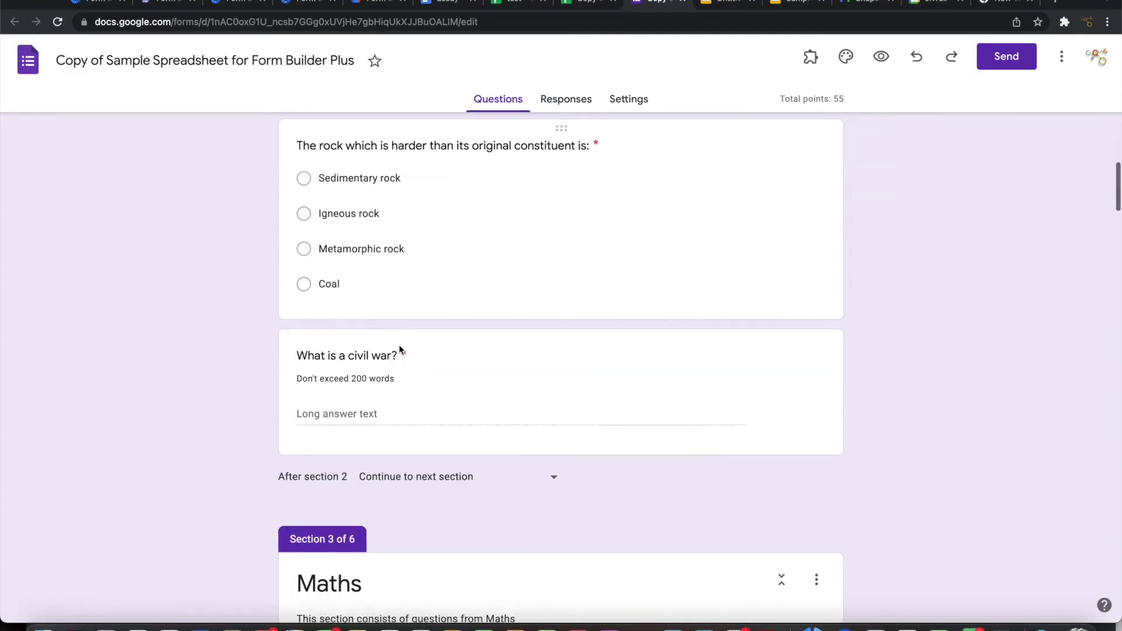
scroll(401, 349, "down", 15)
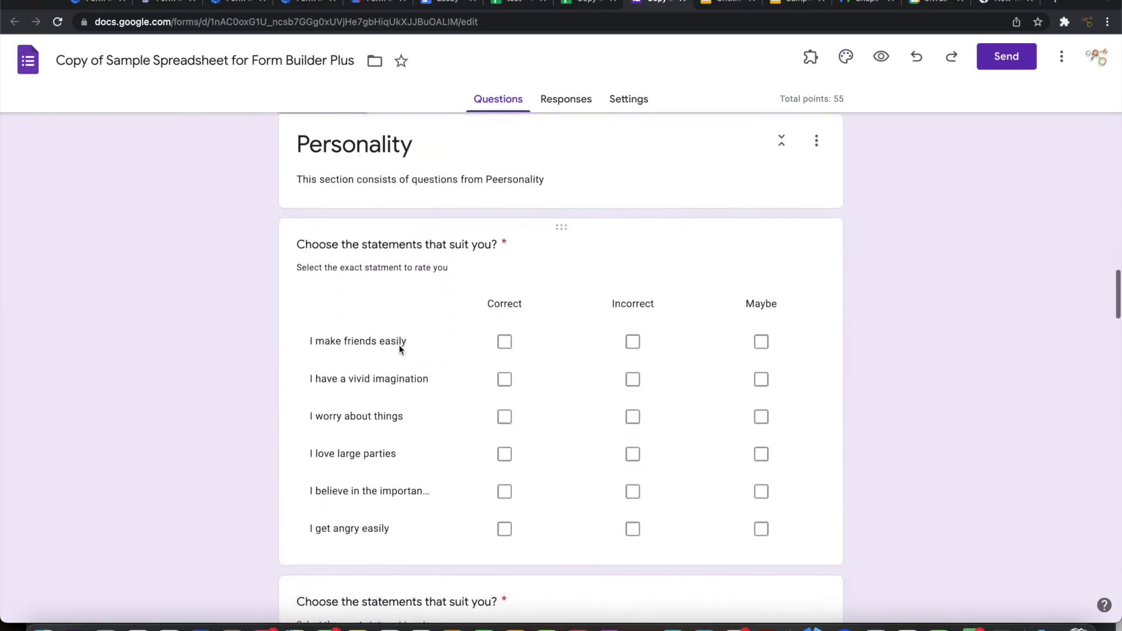
scroll(399, 345, "down", 17)
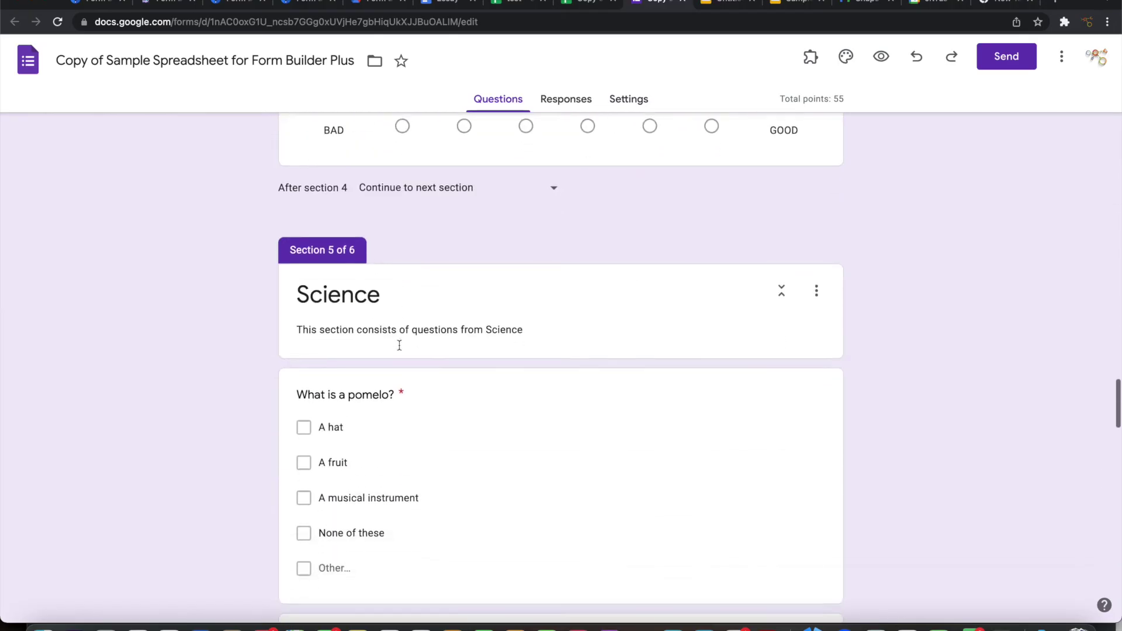
scroll(399, 345, "down", 15)
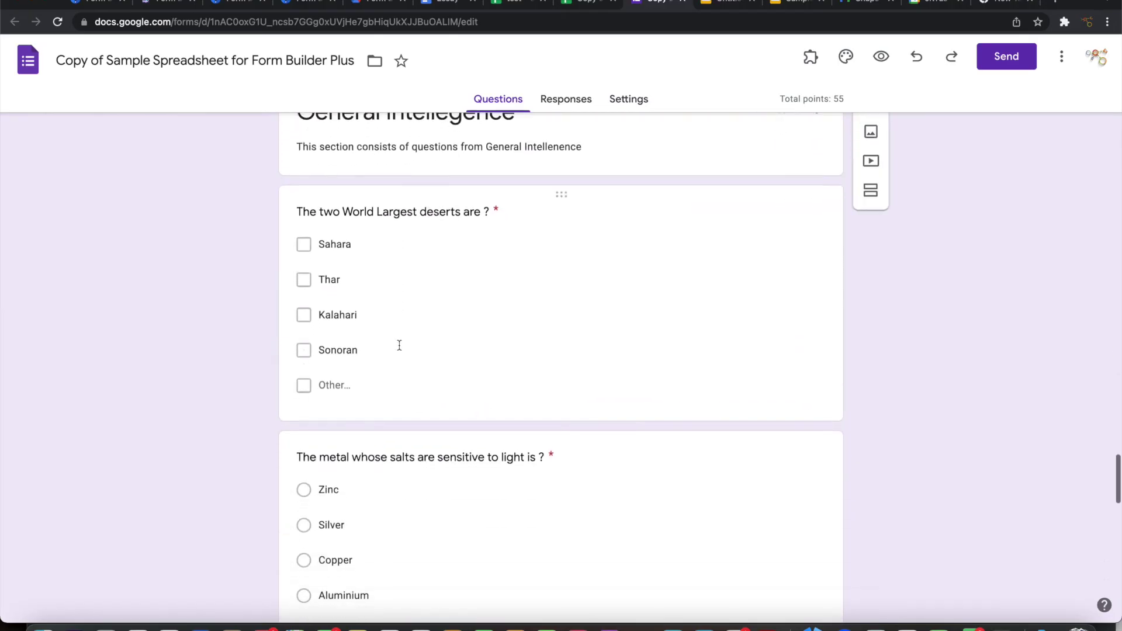
scroll(399, 346, "down", 15)
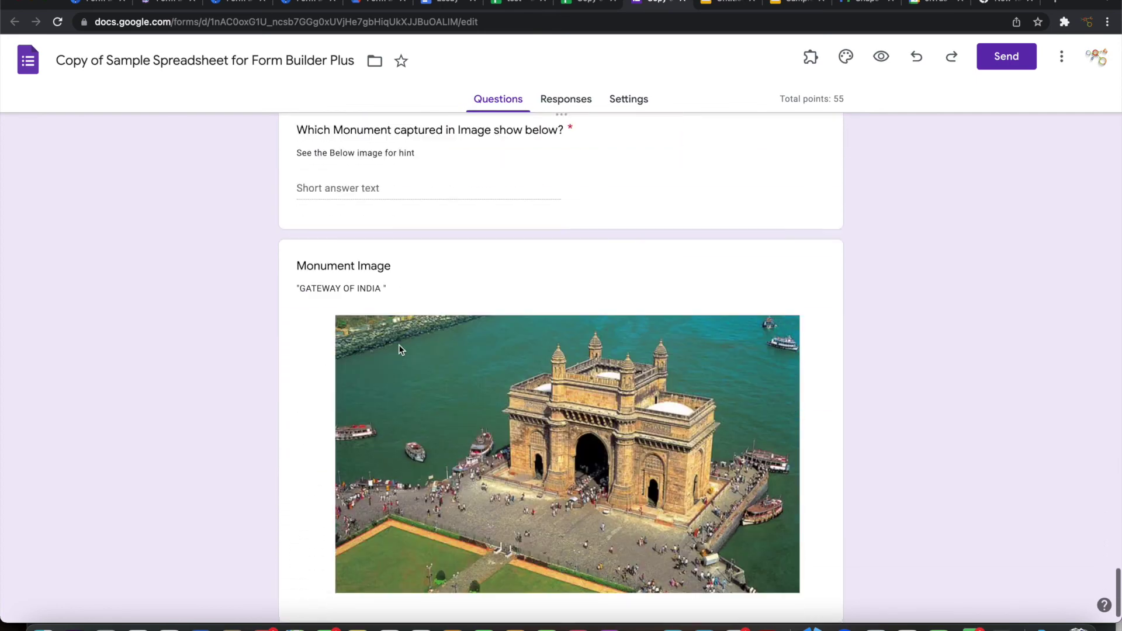
scroll(399, 345, "down", 2)
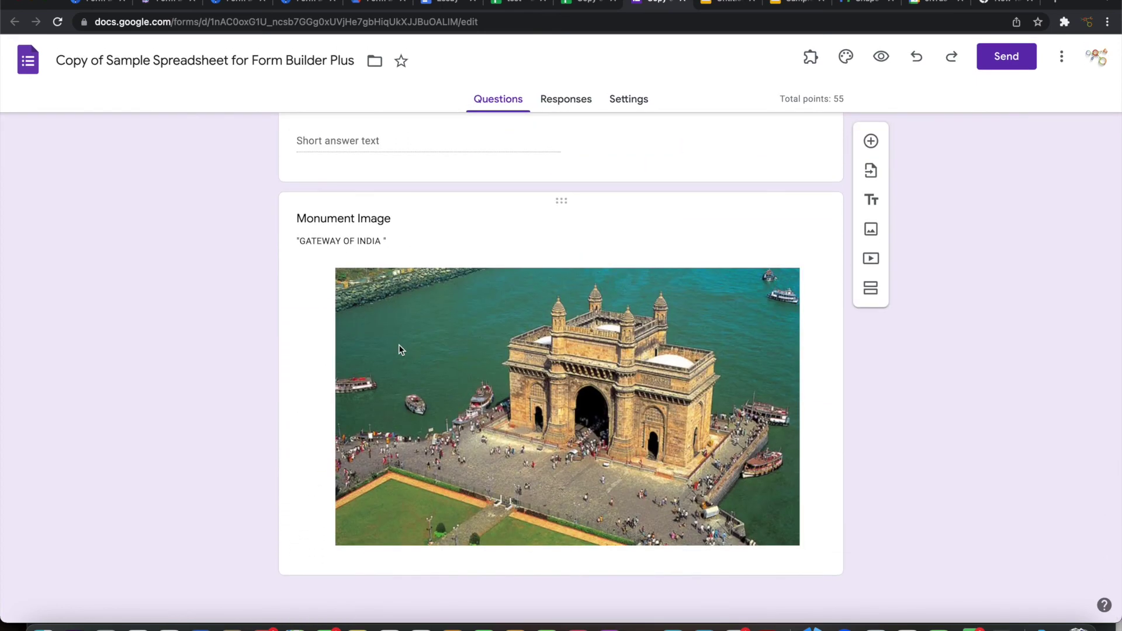